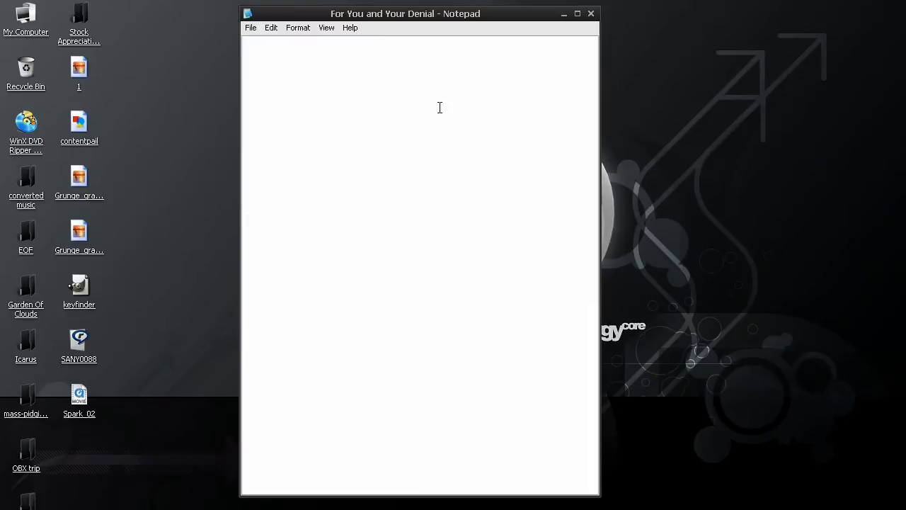
Step: Move the For You and Your Denial lyrics window lower on the desktop
left_click_drag(385, 12, 382, 35)
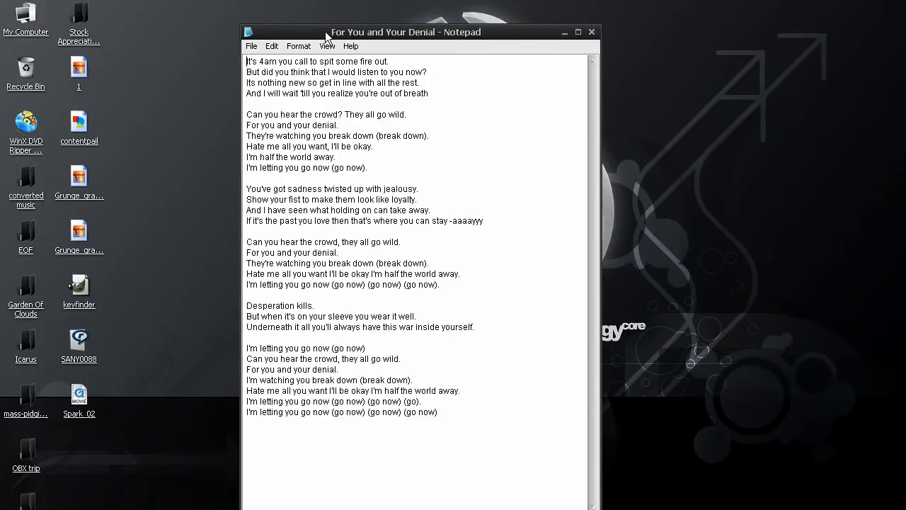
Step: Place a new note with the [ti:A Song], [al:Album], [ar:Artist], [00:00.00] template beside the lyrics
left_click_drag(311, 28, 236, 40)
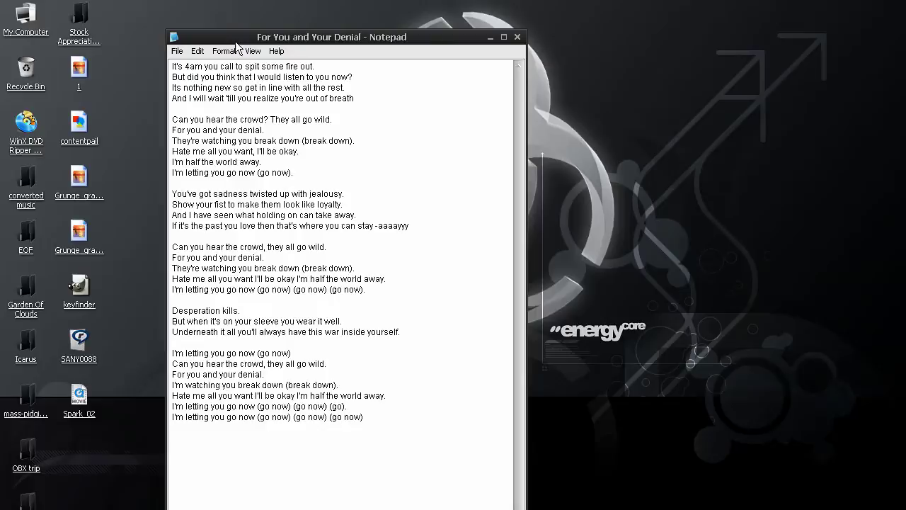
left_click(206, 504)
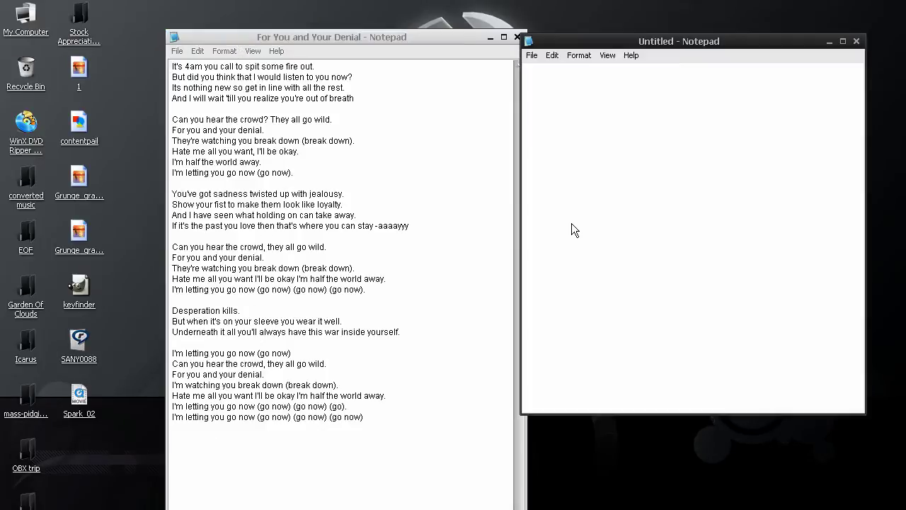
type("Title - [ti:A Song]  Album - [al:Album]  Artist - [ar:Artist]  Time - [00:00.00]")
left_click_drag(608, 46, 633, 62)
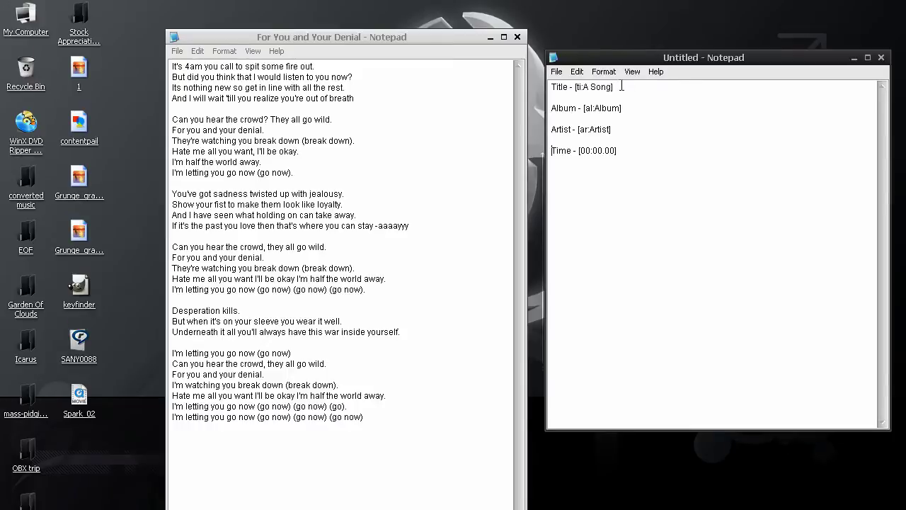
Step: Add a title tag for For You and Your Denial above the first lyric
left_click_drag(616, 87, 575, 85)
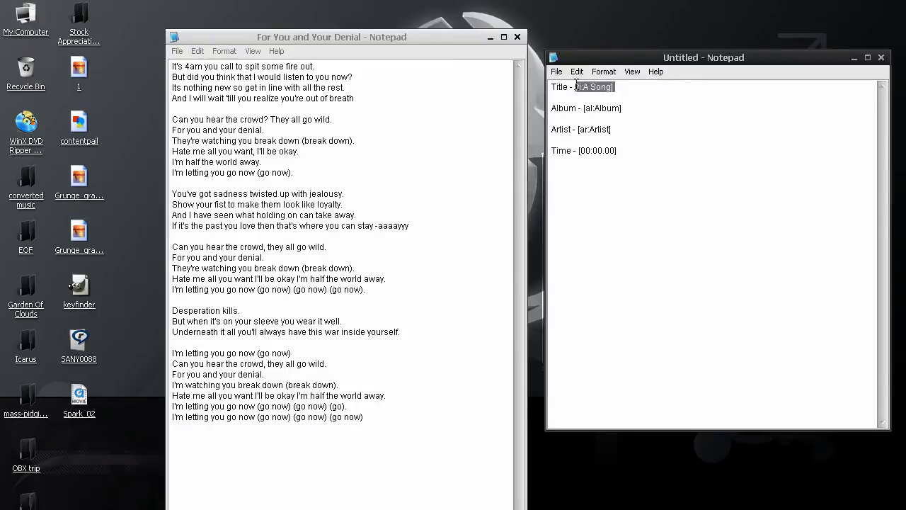
left_click(644, 114)
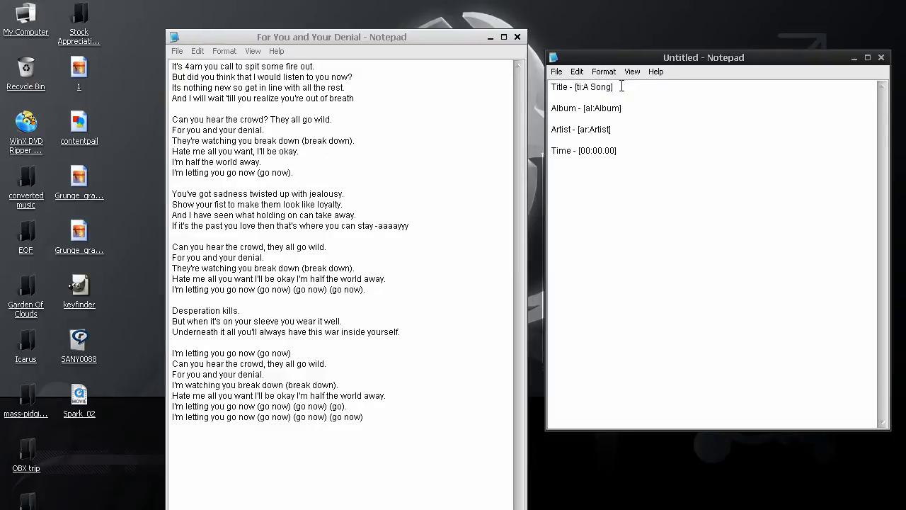
left_click_drag(623, 86, 575, 84)
key("ctrl+c")
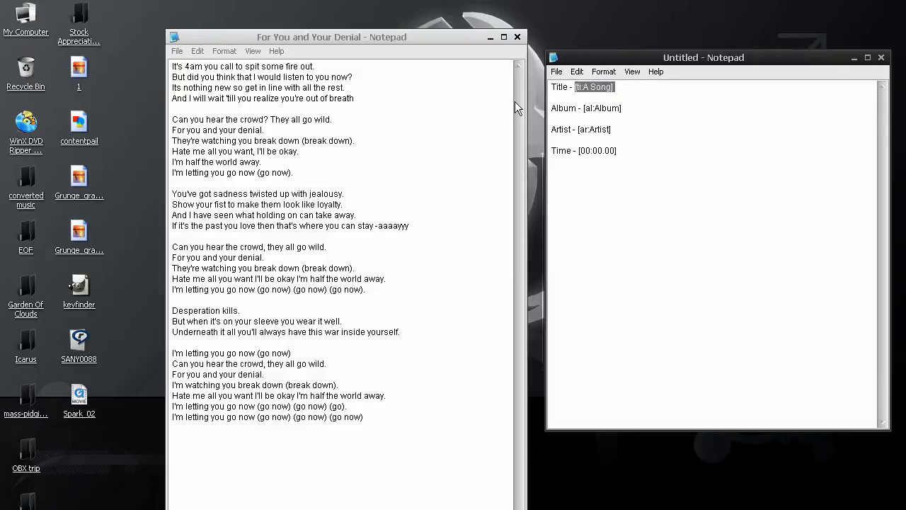
left_click(170, 65)
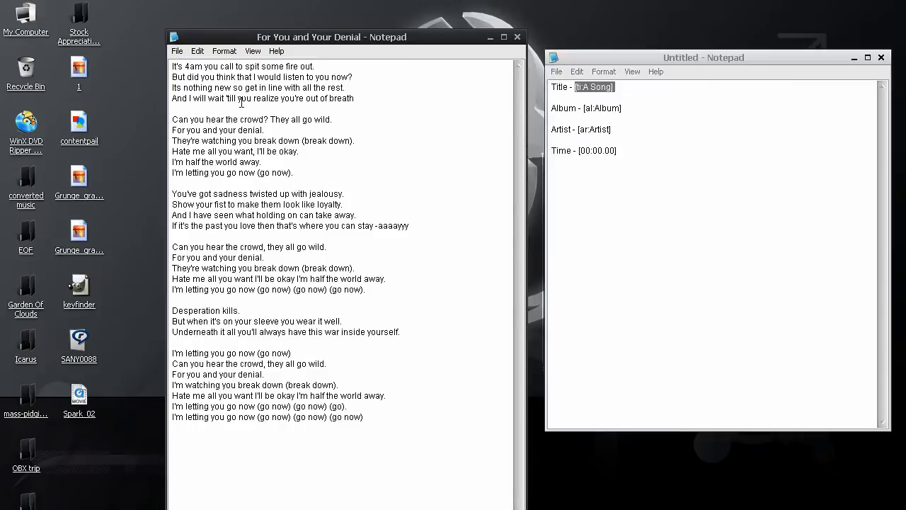
key("Return")
key("Return")
key("Return")
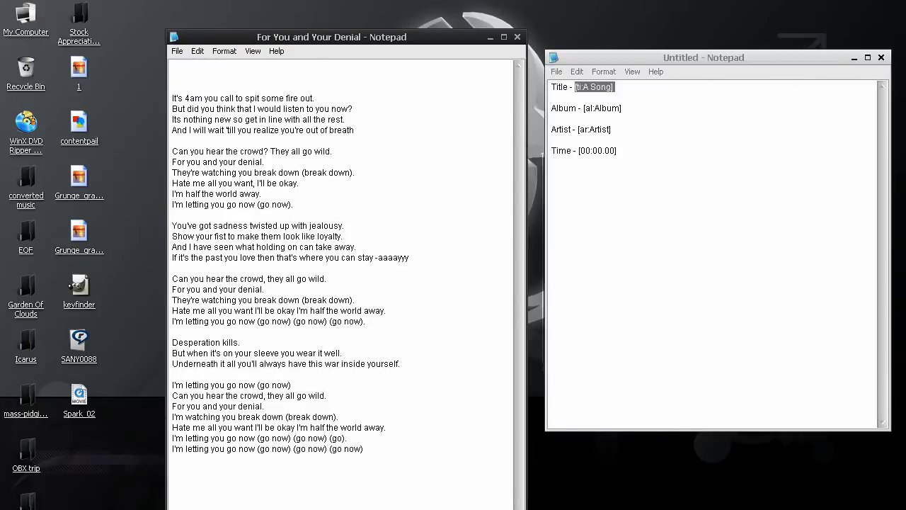
key("Return")
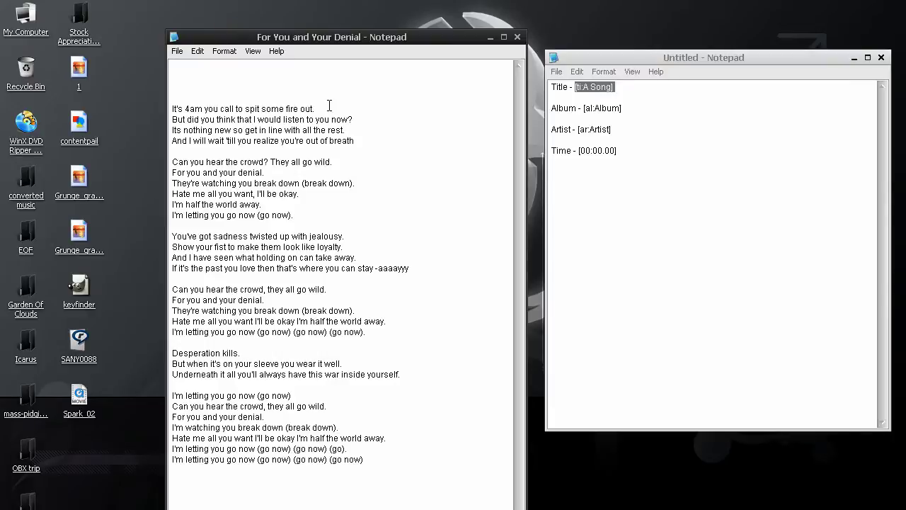
key("ctrl+v")
left_click_drag(182, 101, 207, 96)
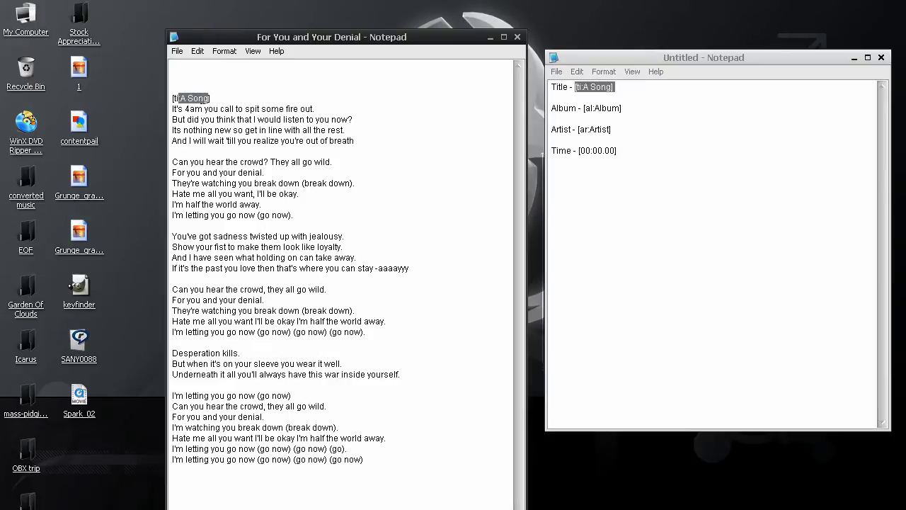
type("For You and Your Denial")
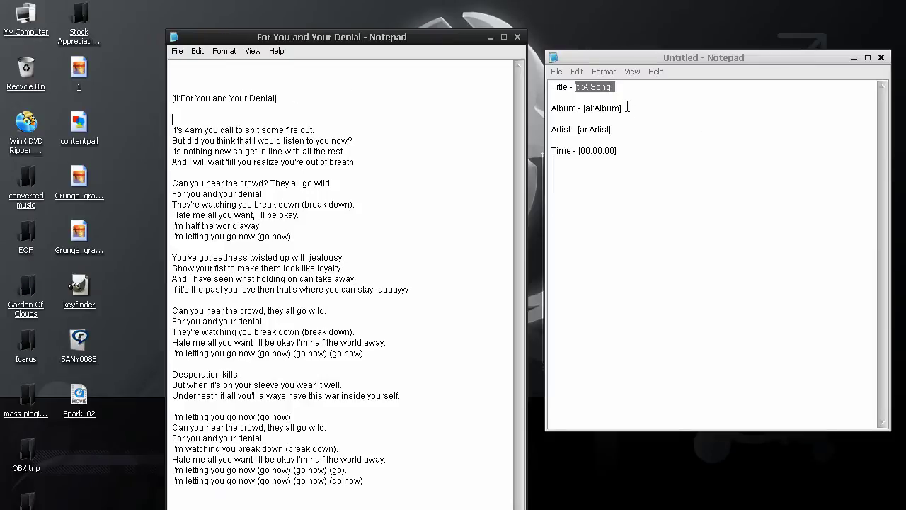
Step: Add the [al:When You're Through Thinking, Say Yes] album tag at the top
left_click_drag(623, 107, 584, 108)
key("ctrl+c")
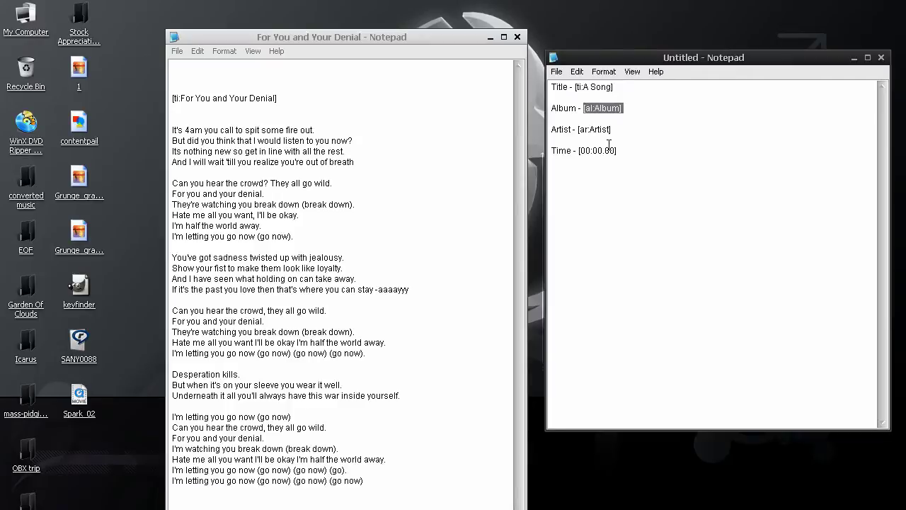
left_click(192, 72)
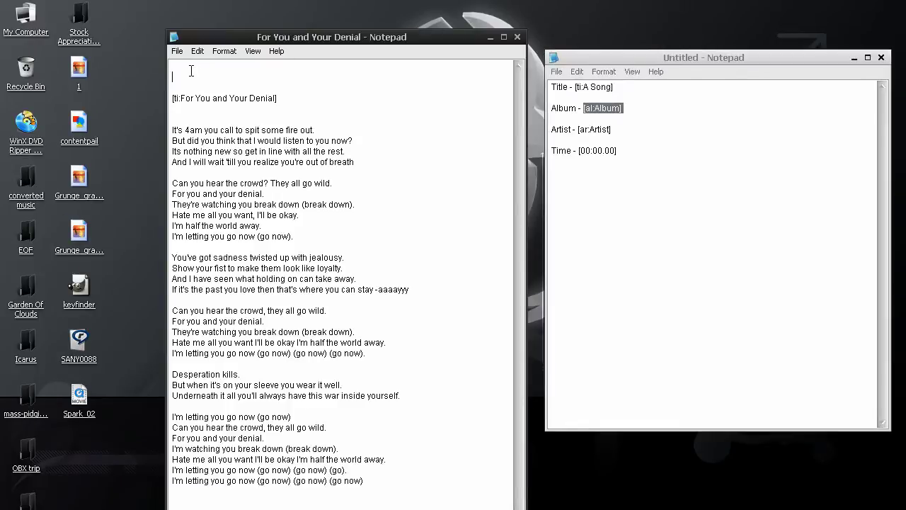
key("ctrl+v")
left_click_drag(208, 76, 183, 76)
type("When You're Through Thinking, Say Yes]")
Step: Add the [ar:Yellowcard] artist tag on a new top line
left_click_drag(613, 130, 578, 133)
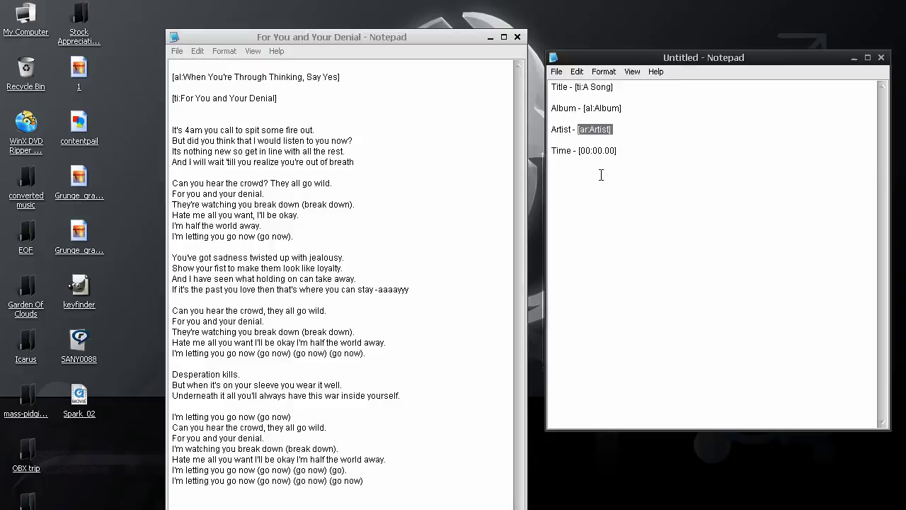
left_click(201, 67)
key("Return")
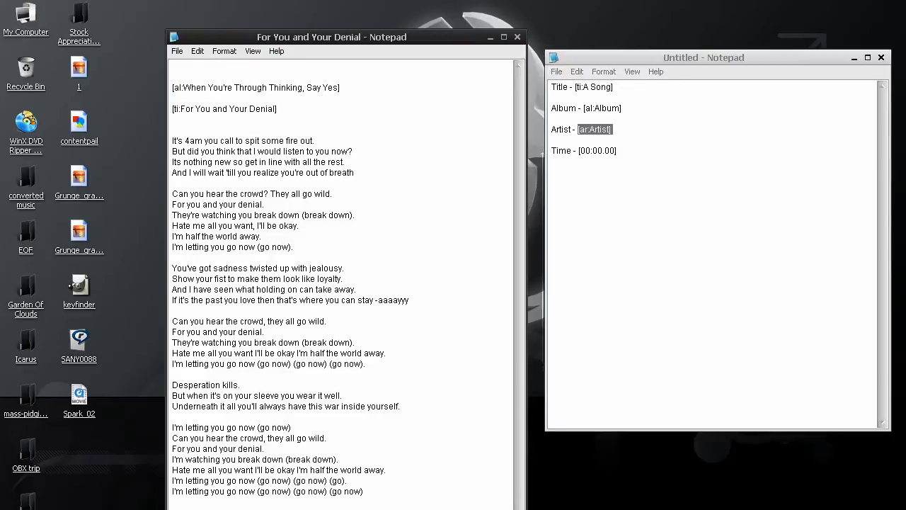
type("[ar:Yellowcard]")
left_click_drag(313, 36, 295, 24)
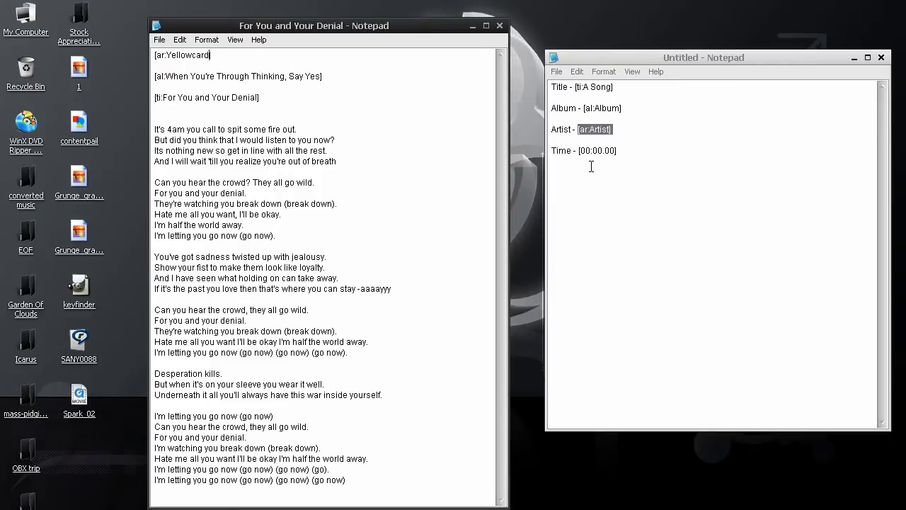
left_click(592, 166)
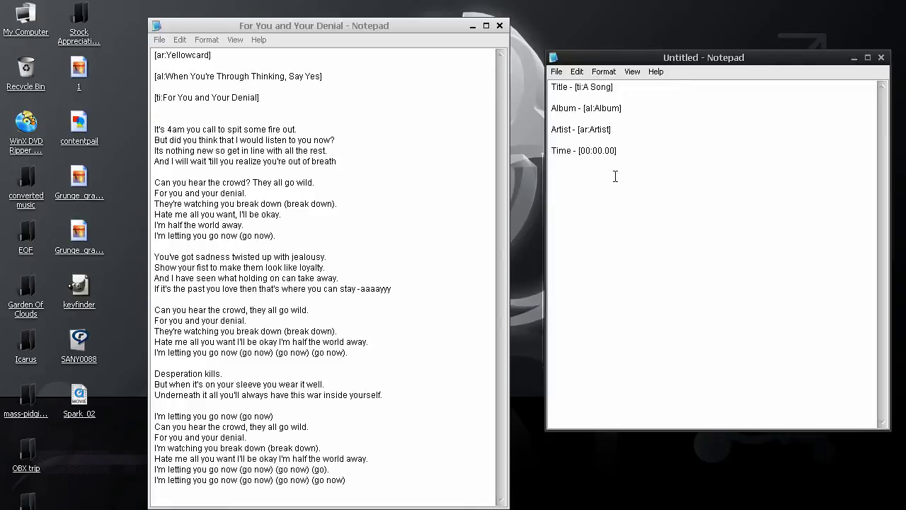
left_click(582, 151)
left_click_drag(579, 150, 589, 148)
left_click(591, 151)
left_click_drag(592, 151, 581, 151)
left_click(587, 177)
left_click_drag(593, 150, 612, 148)
left_click(652, 167)
left_click_drag(612, 150, 606, 150)
left_click_drag(616, 150, 579, 150)
key("ctrl+c")
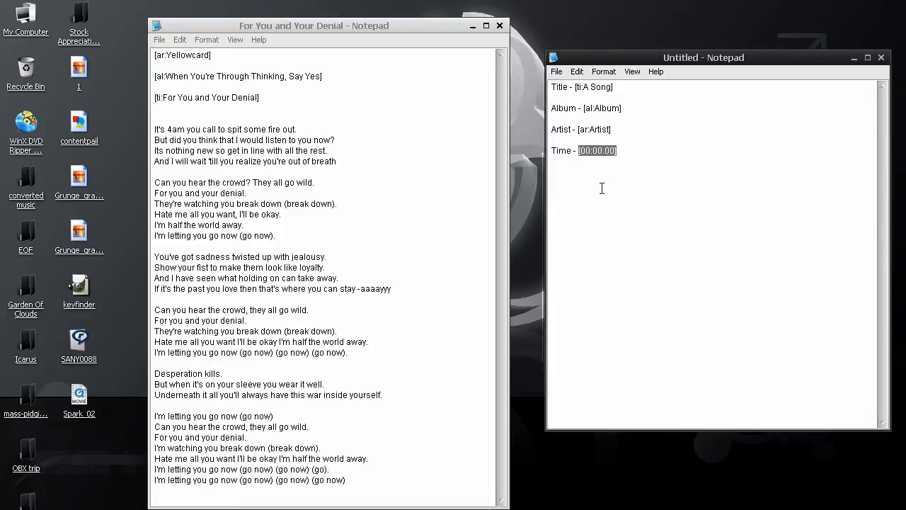
Step: Paste [00:00.00] time codes onto lines around the opening lyric lines
left_click(201, 122)
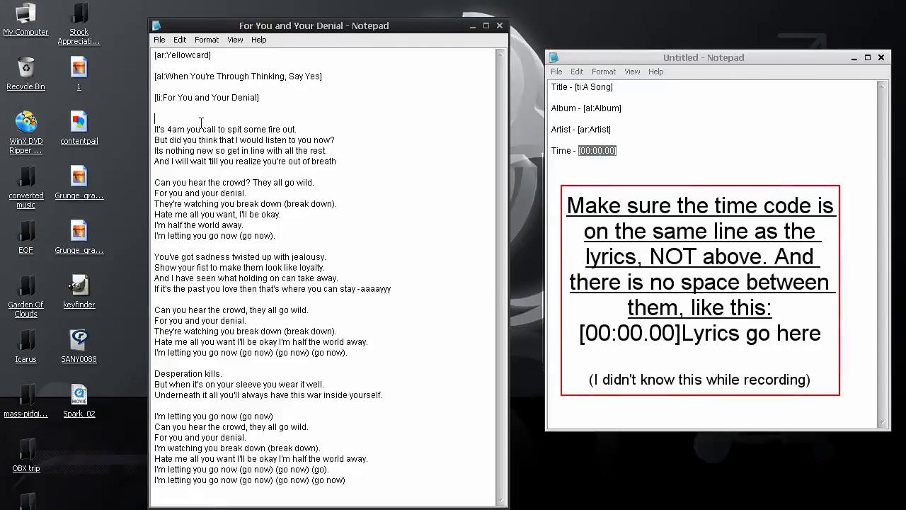
key("ctrl+v")
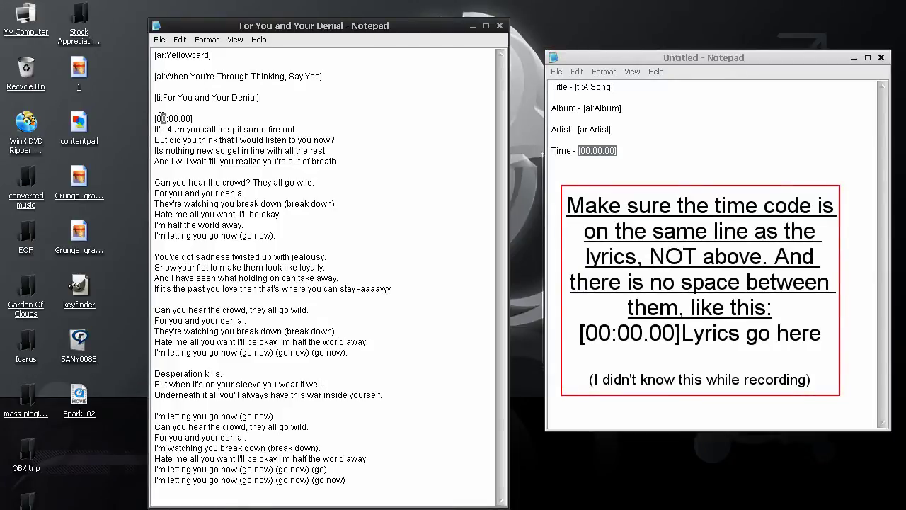
mouse_move(155, 119)
left_mouse_down()
mouse_move(178, 118)
mouse_move(169, 118)
left_mouse_up()
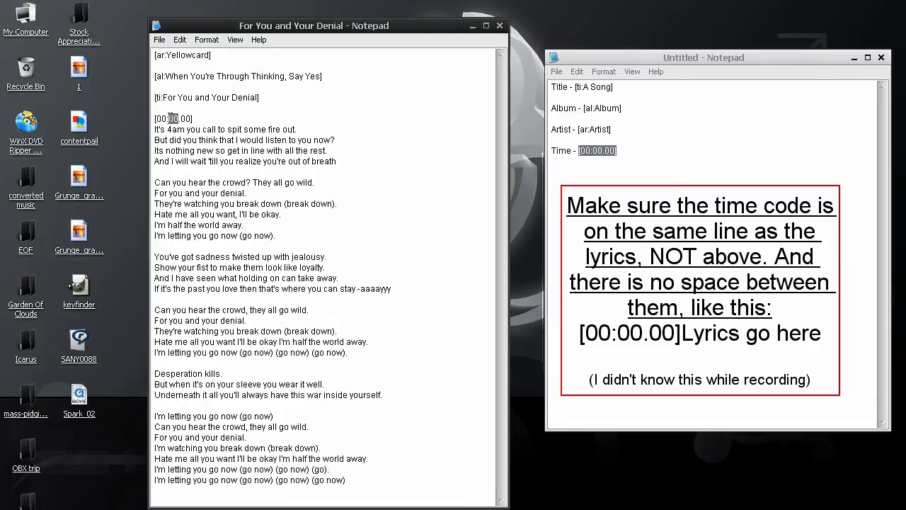
left_click(340, 129)
key("Return")
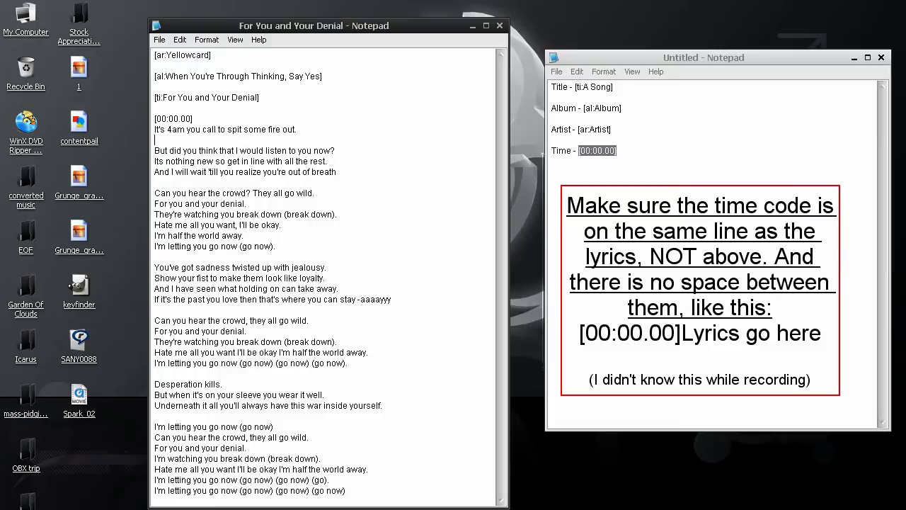
key("ctrl+v")
left_click(362, 148)
key("Return")
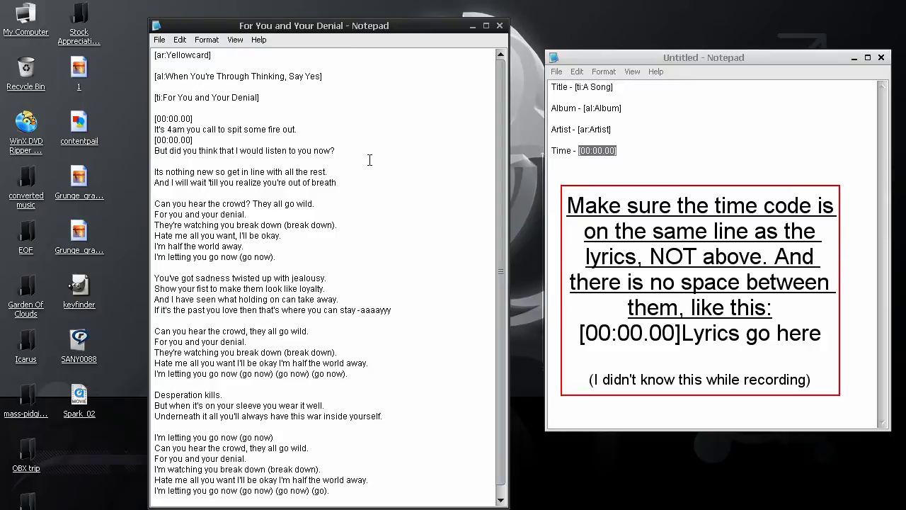
key("ctrl+v")
key("Return")
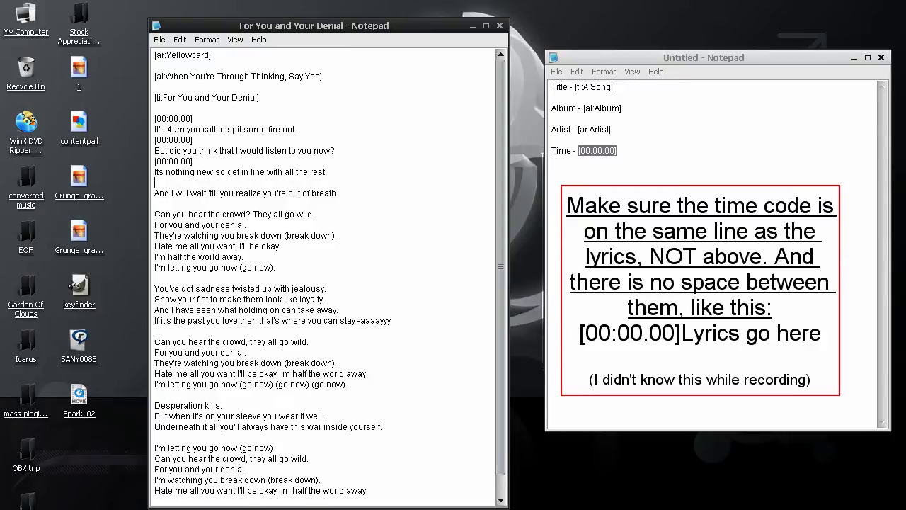
key("ctrl+v")
key("ctrl+z")
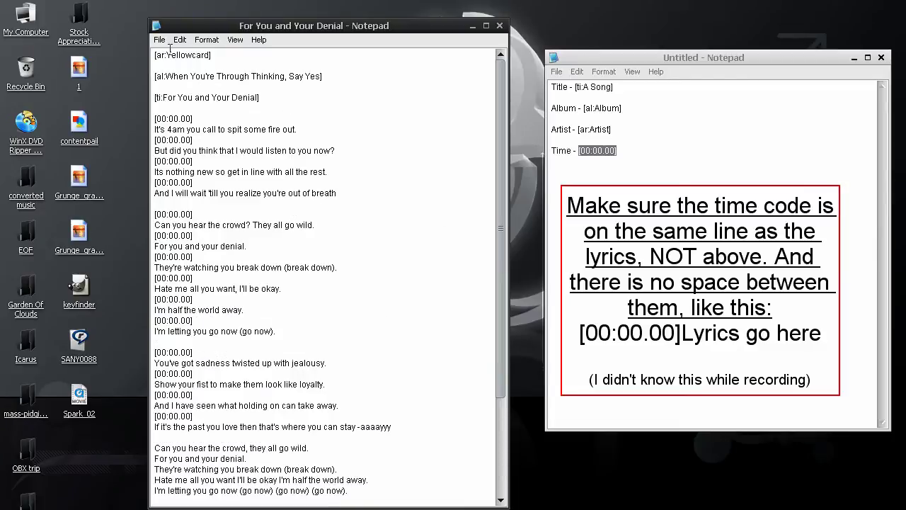
Step: Review the time-coded lyrics and shift the lyrics window slightly left
scroll(216, 286, "down", 4)
scroll(221, 325, "up", 4)
scroll(266, 276, "down", 3)
scroll(232, 316, "down", 1)
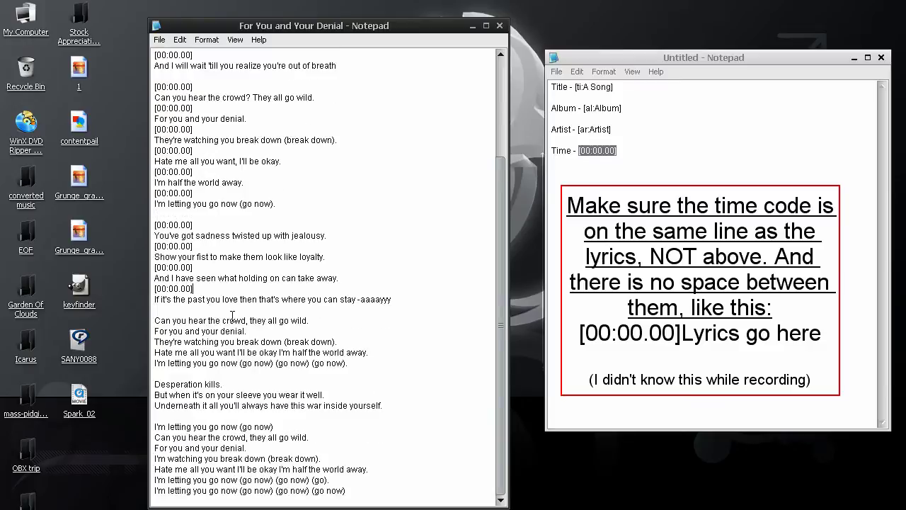
scroll(185, 183, "up", 4)
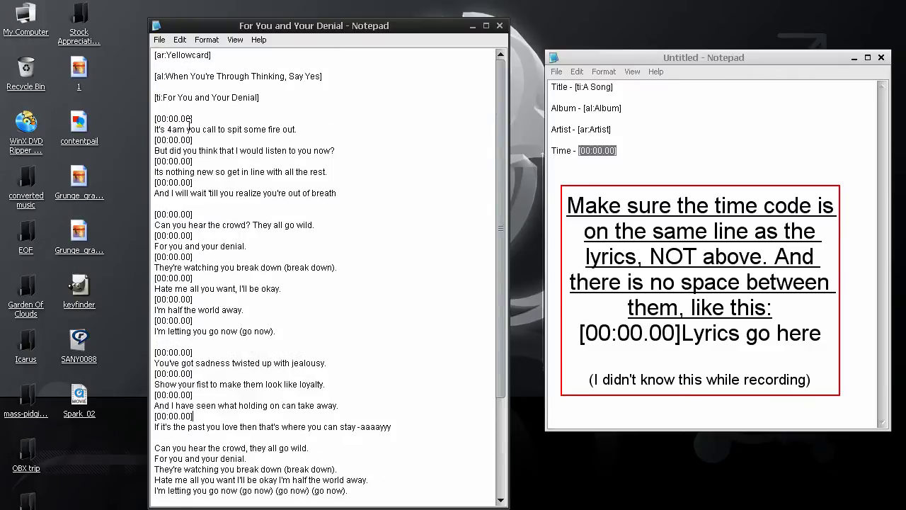
left_click_drag(285, 29, 250, 34)
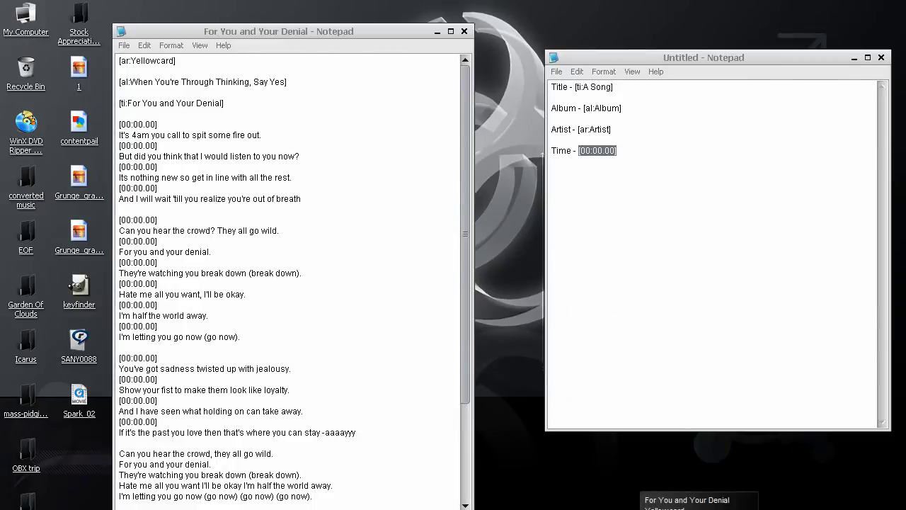
Step: Play For You and Your Denial at lower volume and pause it at 00:23
left_click(737, 504)
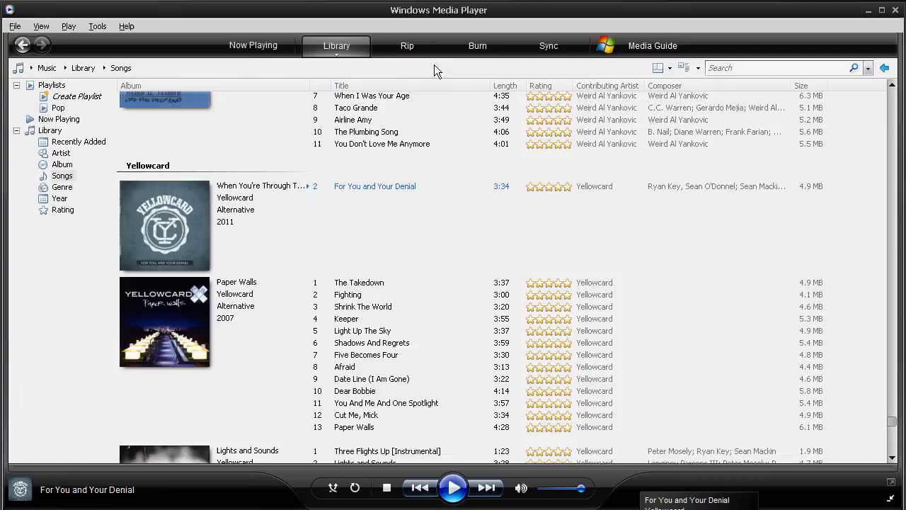
left_click_drag(580, 489, 554, 489)
left_click(453, 489)
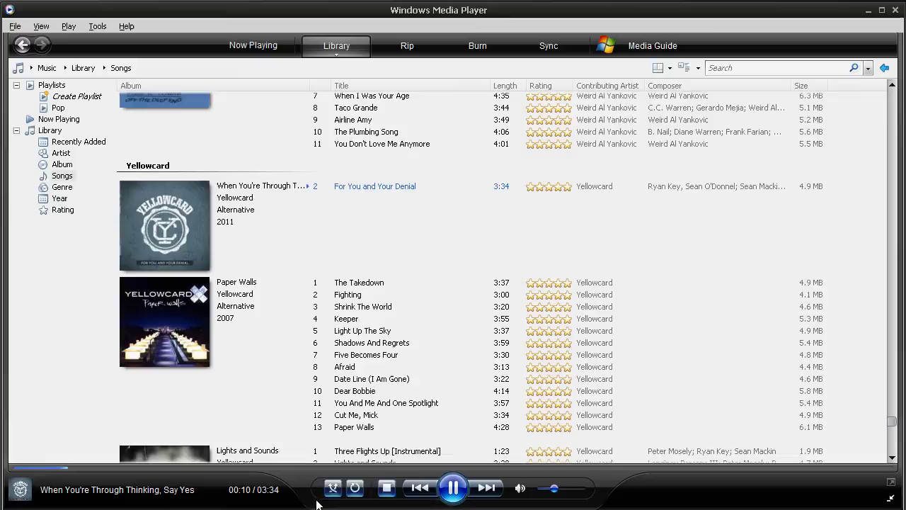
left_click(82, 469)
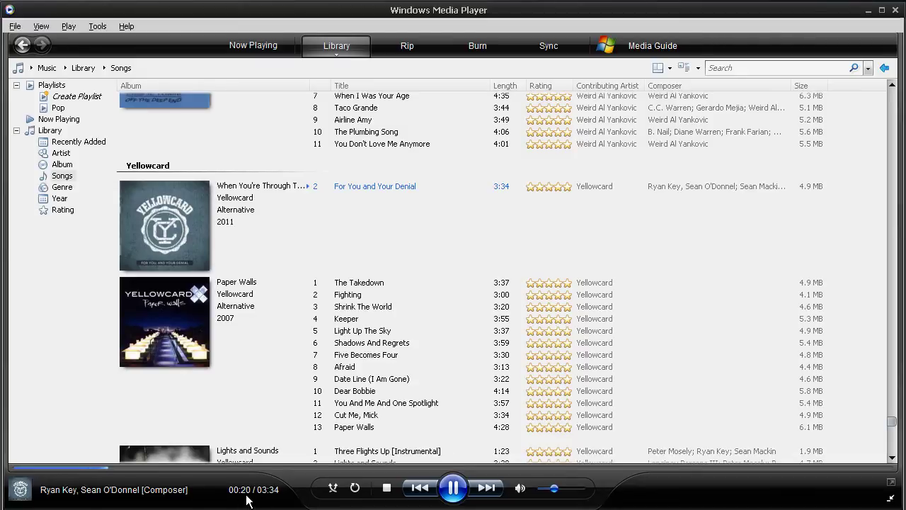
left_click(453, 487)
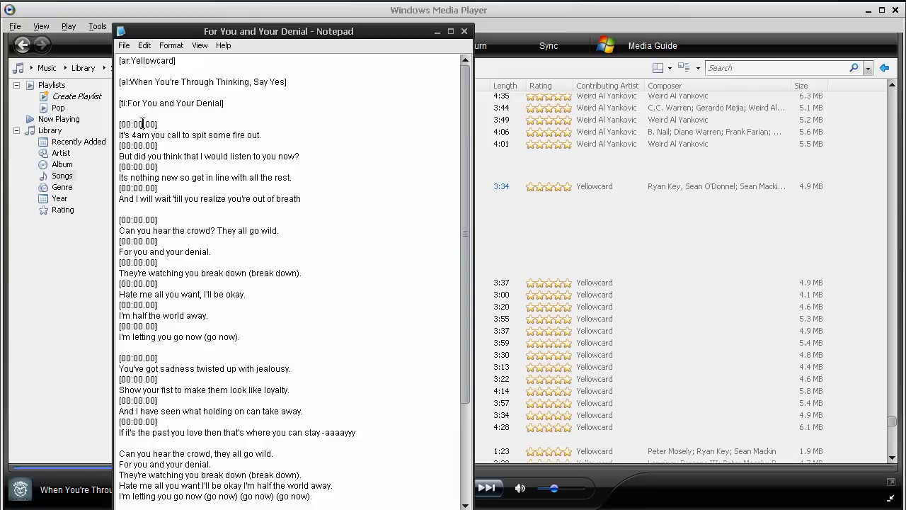
Step: Set the first two time codes to [00:23.00] and [00:28.00], checking 00:28 in the player
left_click_drag(143, 124, 133, 124)
type("23")
left_click(519, 10)
left_click(453, 487)
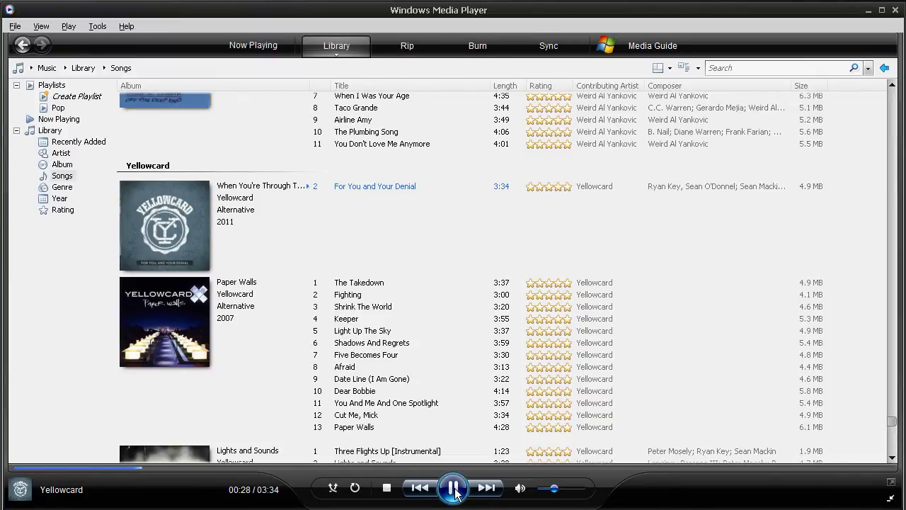
left_click(454, 488)
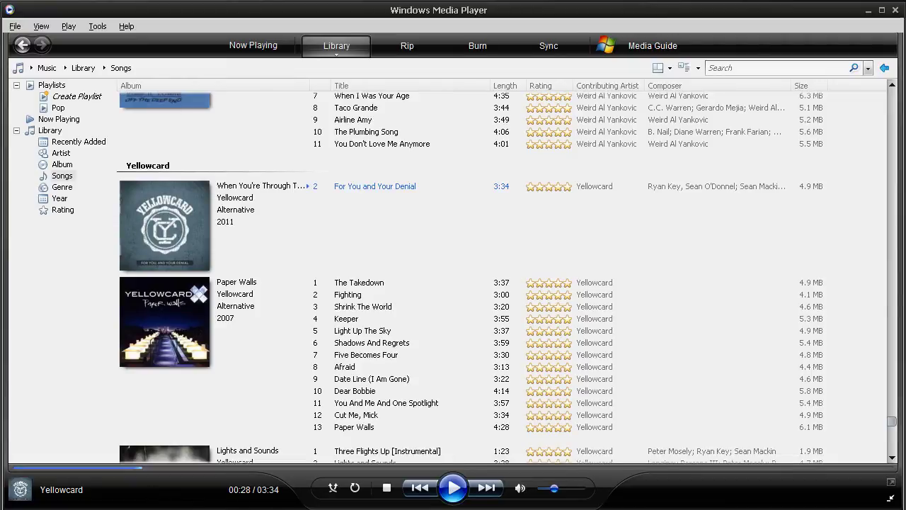
key("alt+Tab")
key("alt+Tab")
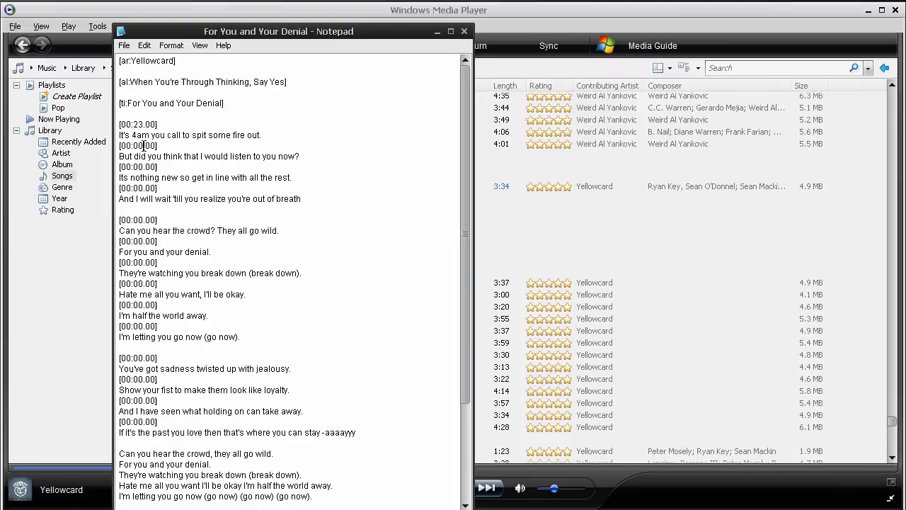
left_click_drag(141, 145, 133, 145)
type("28")
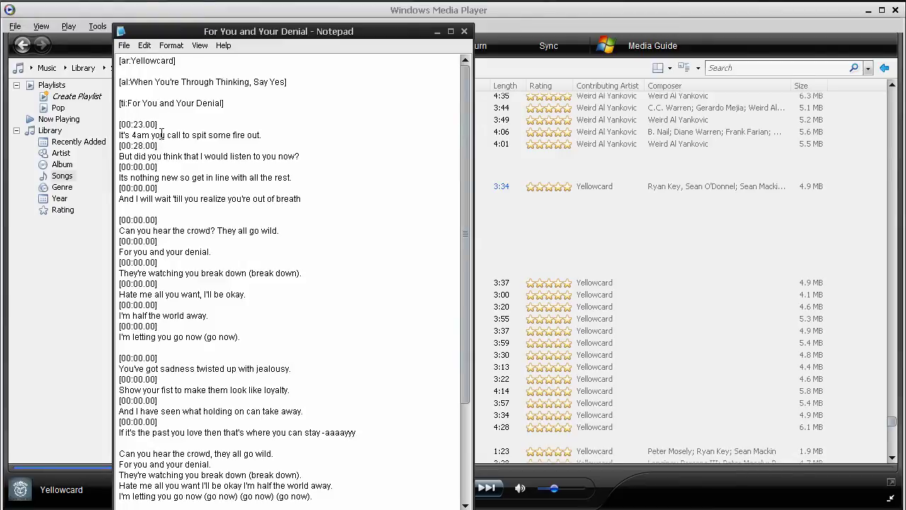
Step: Paste a second time code onto a chorus line, then delete the stray extra one
scroll(182, 272, "down", 4)
scroll(175, 294, "up", 4)
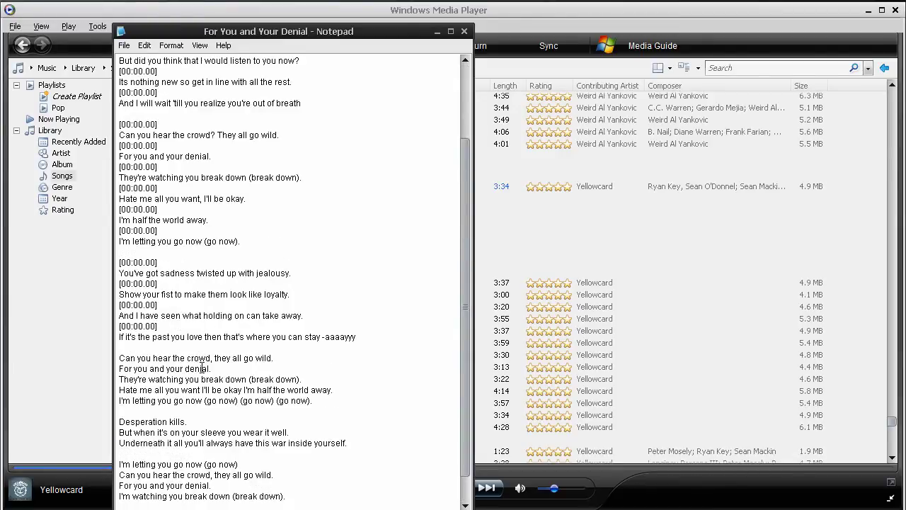
scroll(165, 352, "down", 4)
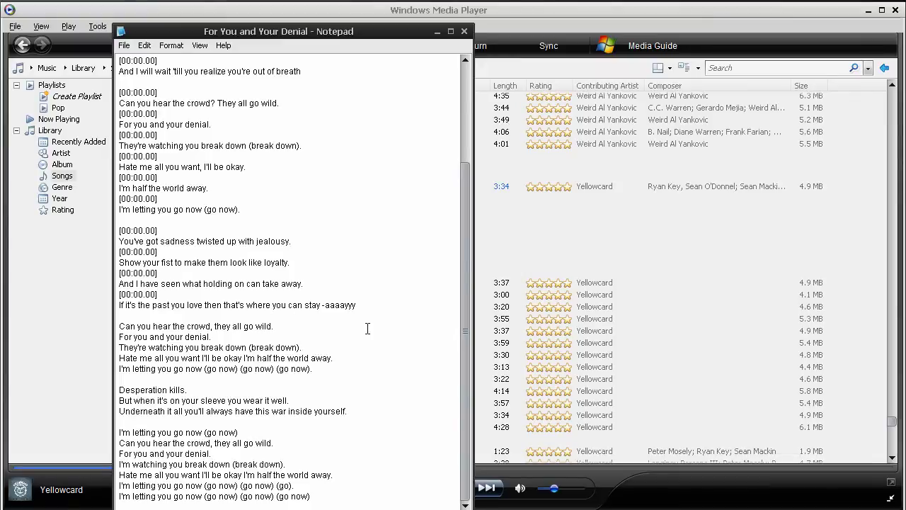
scroll(376, 333, "up", 4)
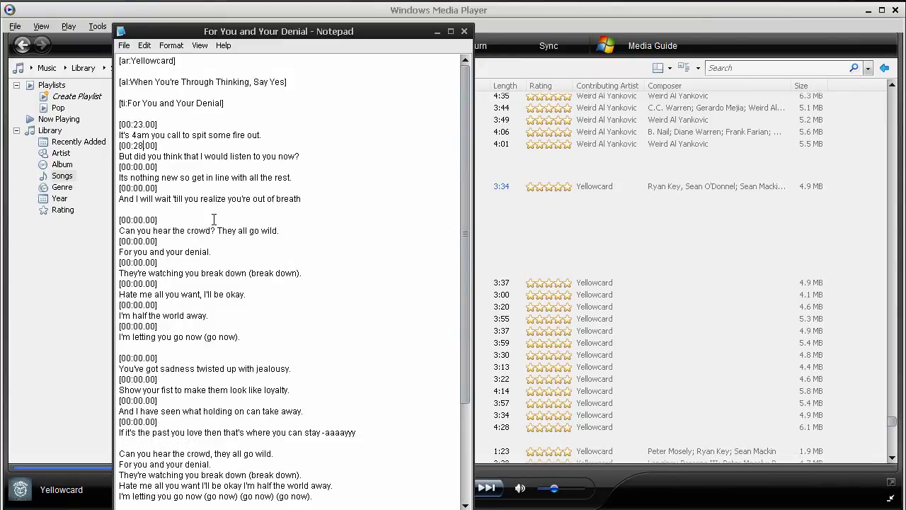
left_click(172, 221)
key("ctrl+v")
scroll(184, 193, "down", 4)
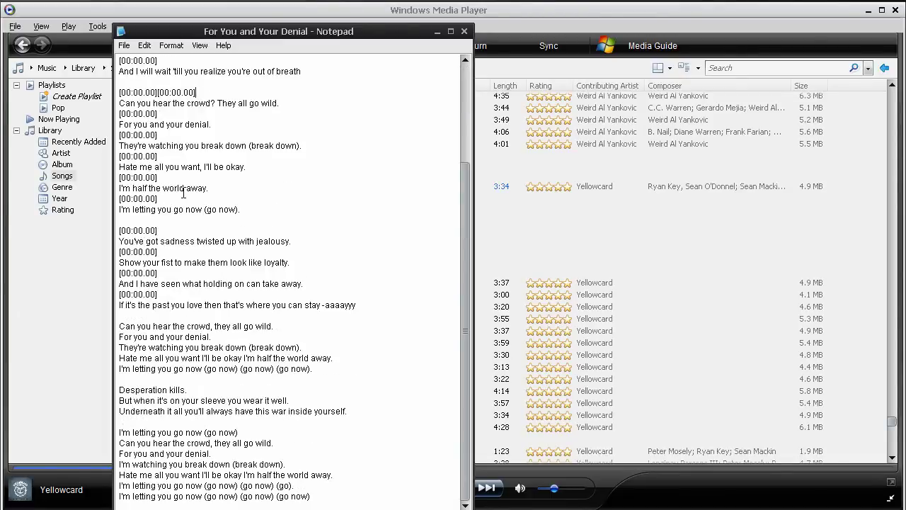
scroll(135, 214, "up", 3)
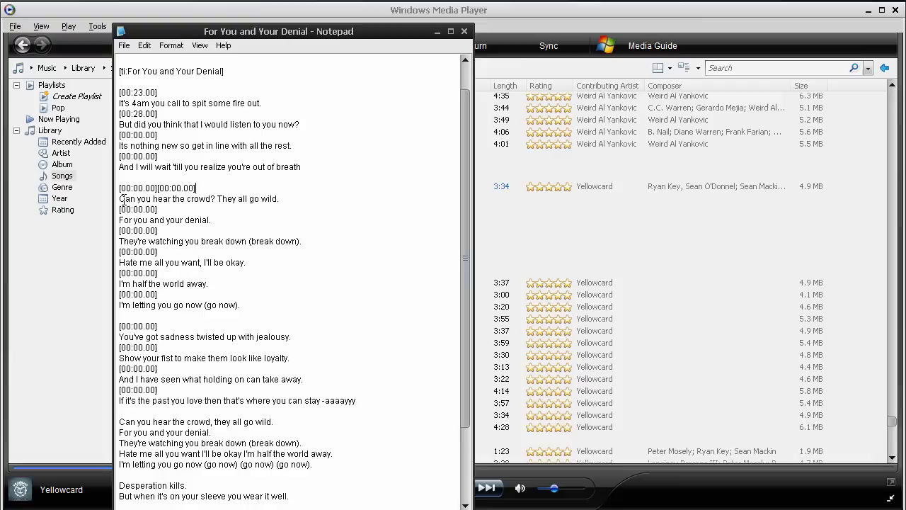
left_click_drag(195, 188, 158, 182)
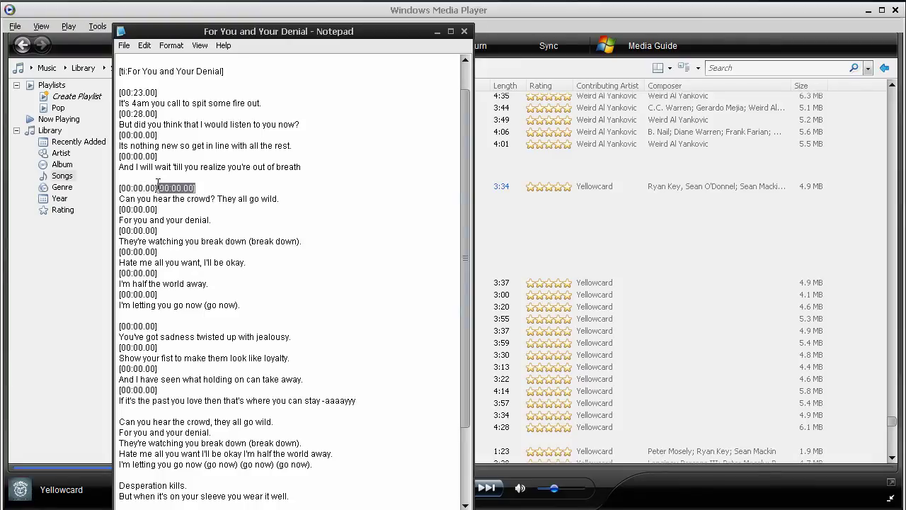
key("Delete")
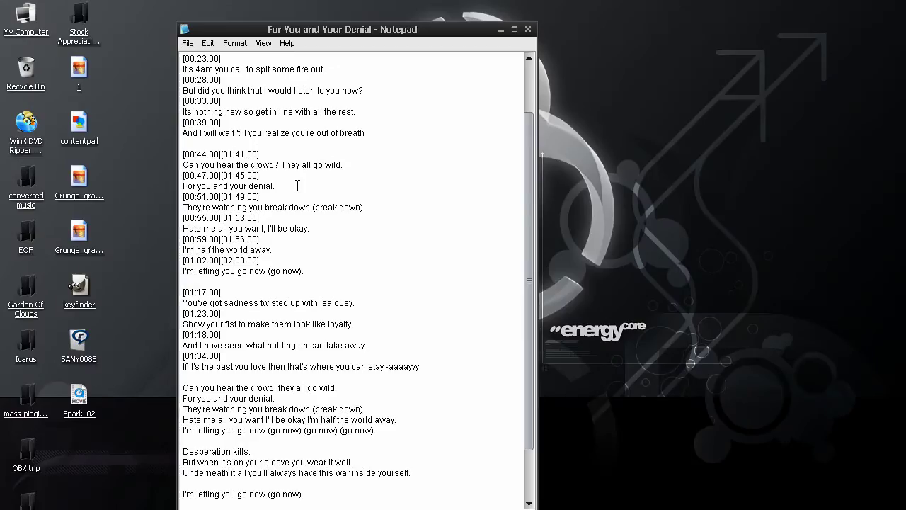
Step: Check the chorus lines' paired time codes, such as [00:44.00][01:41.00]
left_click_drag(526, 224, 531, 133)
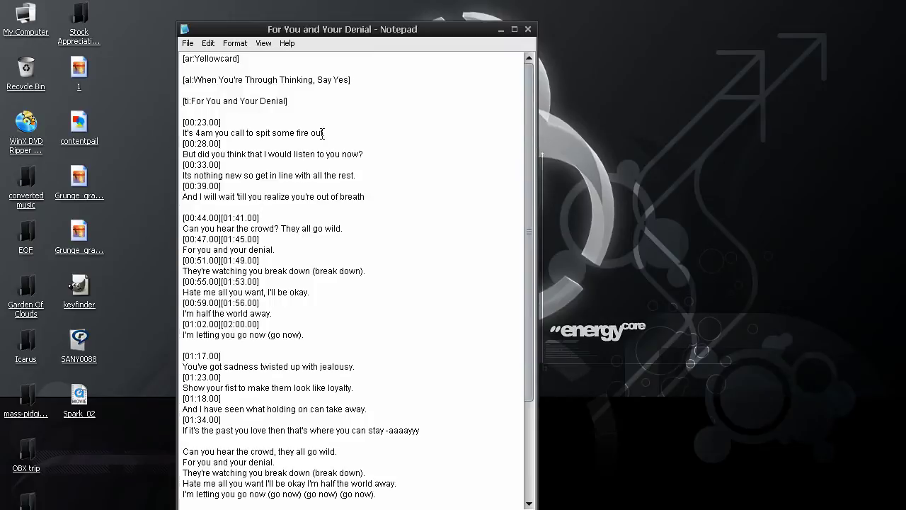
scroll(315, 231, "down", 4)
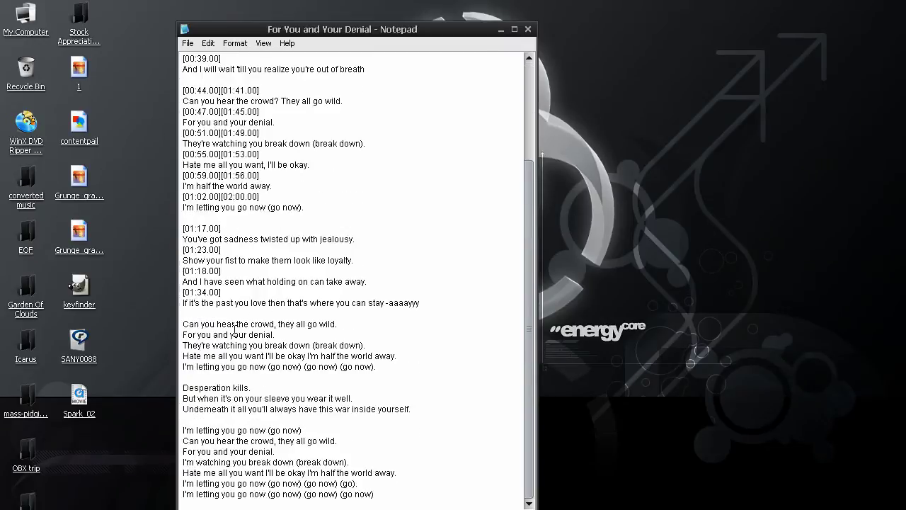
scroll(262, 290, "up", 2)
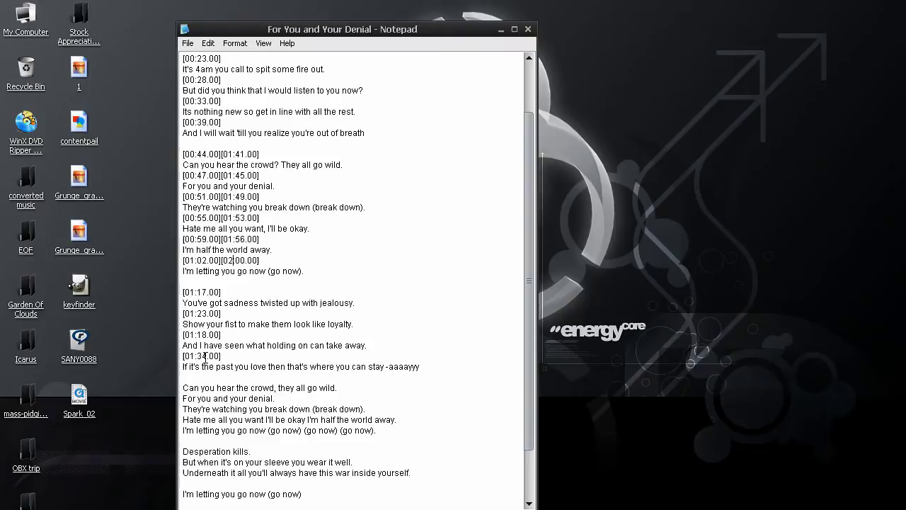
scroll(310, 344, "up", 2)
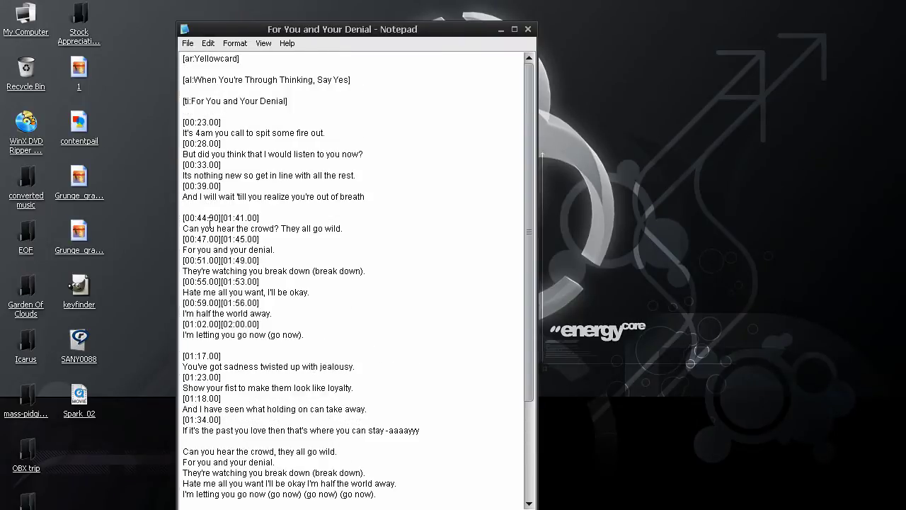
left_click_drag(180, 218, 219, 216)
left_click(264, 219)
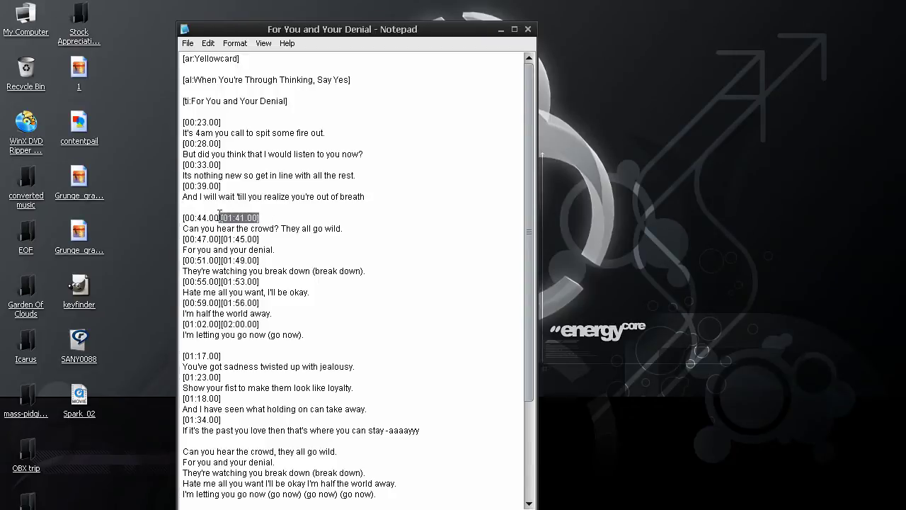
left_click(300, 240)
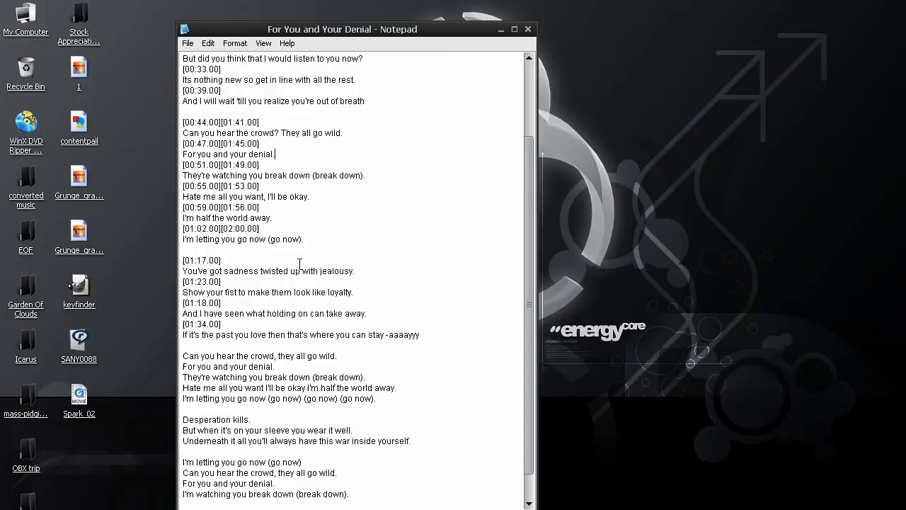
scroll(299, 264, "up", 3)
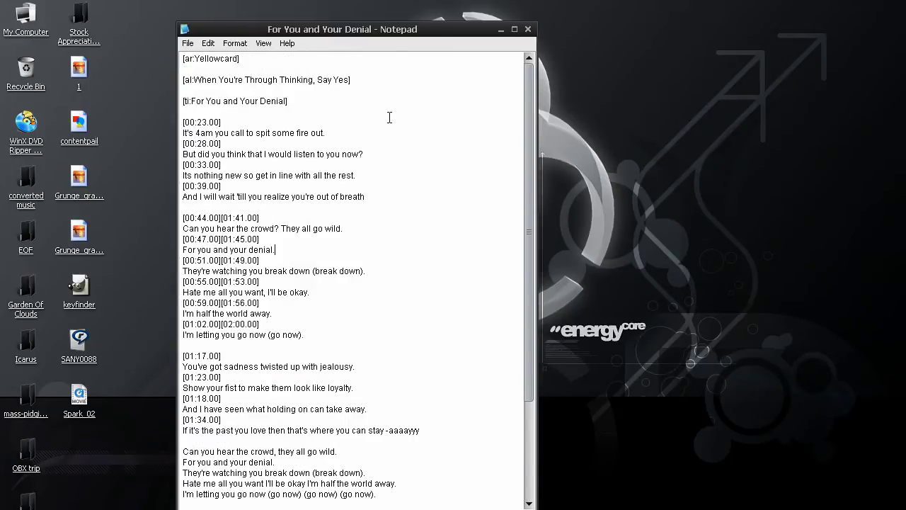
Step: Set up Save As on the Desktop, All Files type, named 02 For You and Your Denial.lrc
left_click(189, 43)
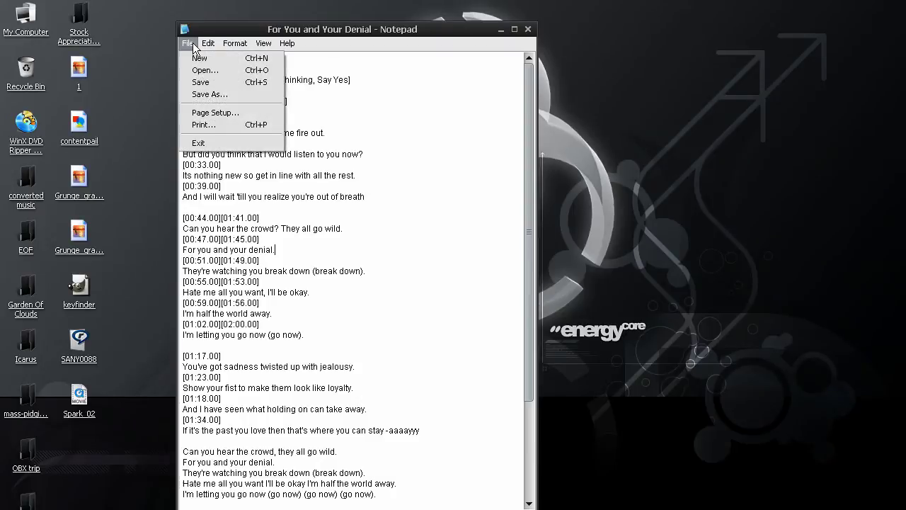
left_click(210, 95)
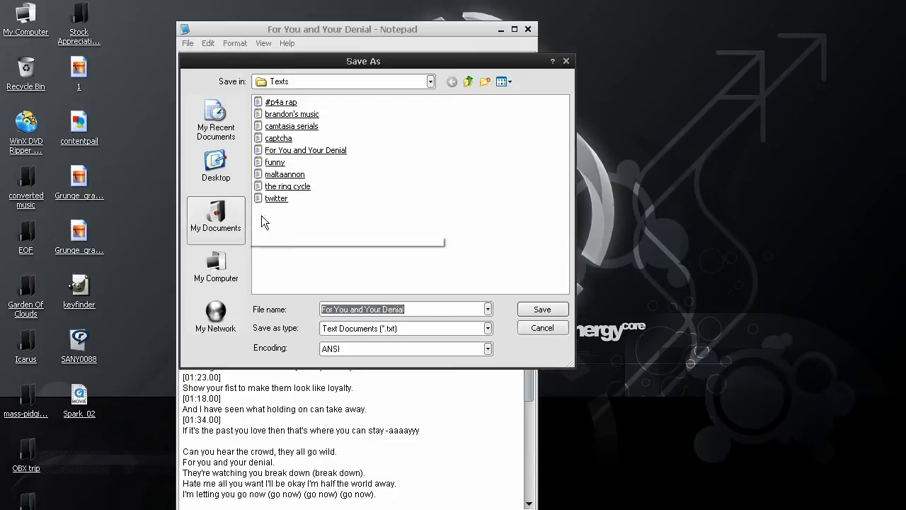
left_click_drag(328, 46, 414, 83)
left_click(310, 178)
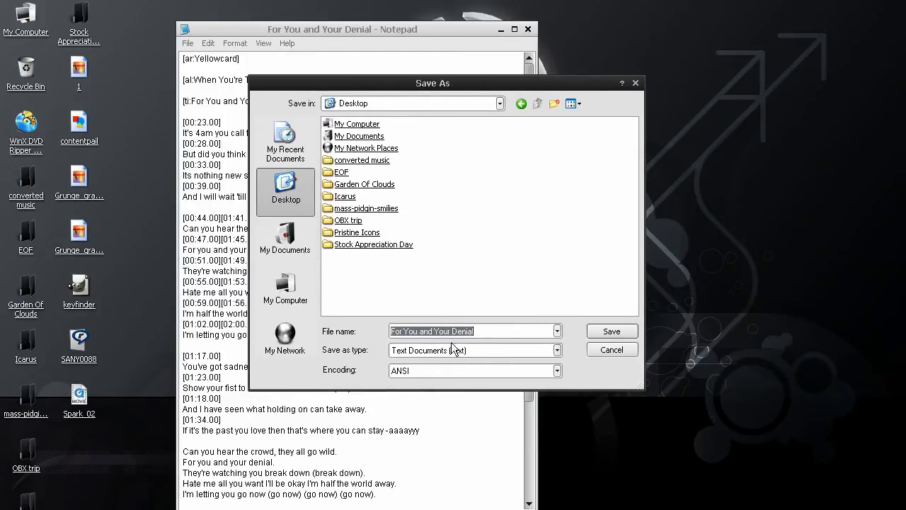
left_click(474, 351)
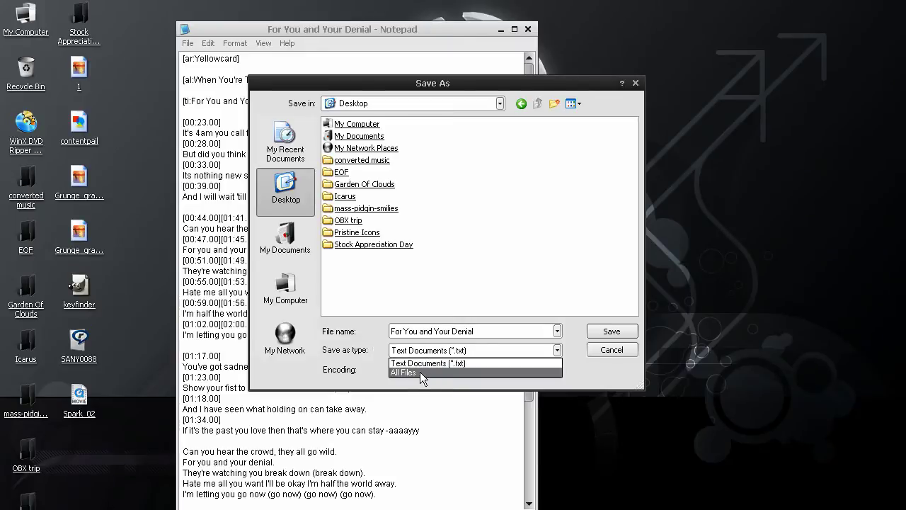
left_click(438, 371)
left_click(466, 350)
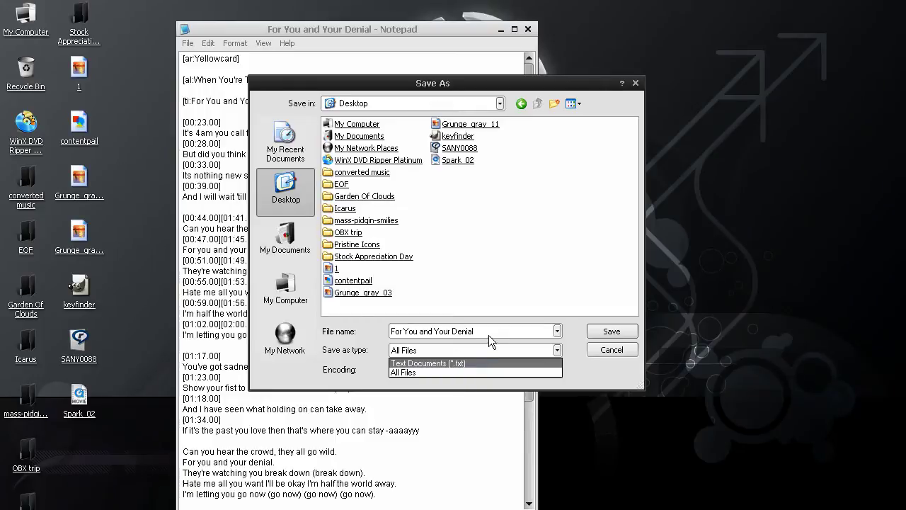
left_click(488, 335)
key("shift+Tab")
left_click(485, 331)
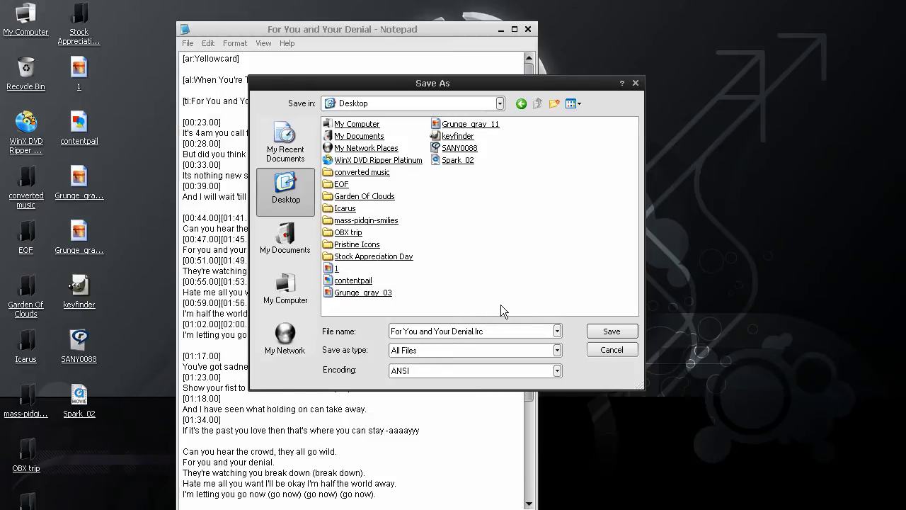
type("02")
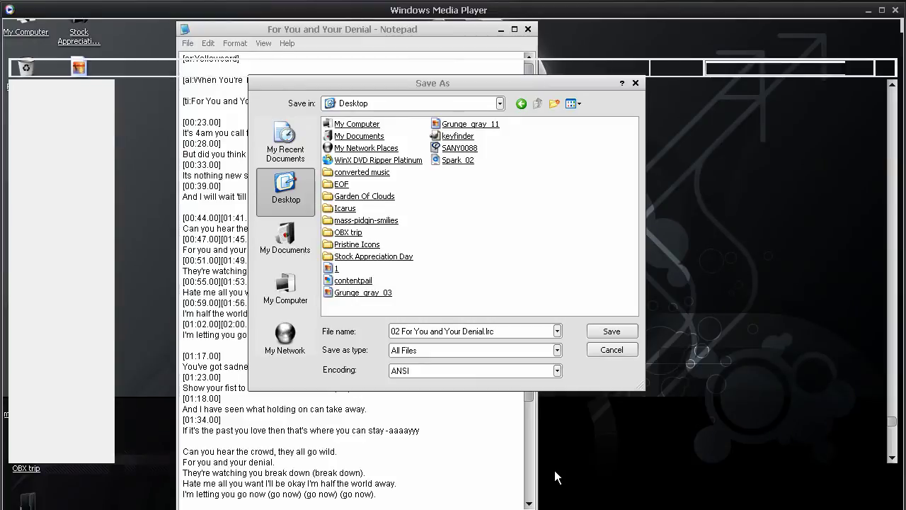
Step: Confirm the track's file is 02 For You and Your Denial.mp3 in Properties, then minimize the player
left_click(554, 470)
right_click(380, 188)
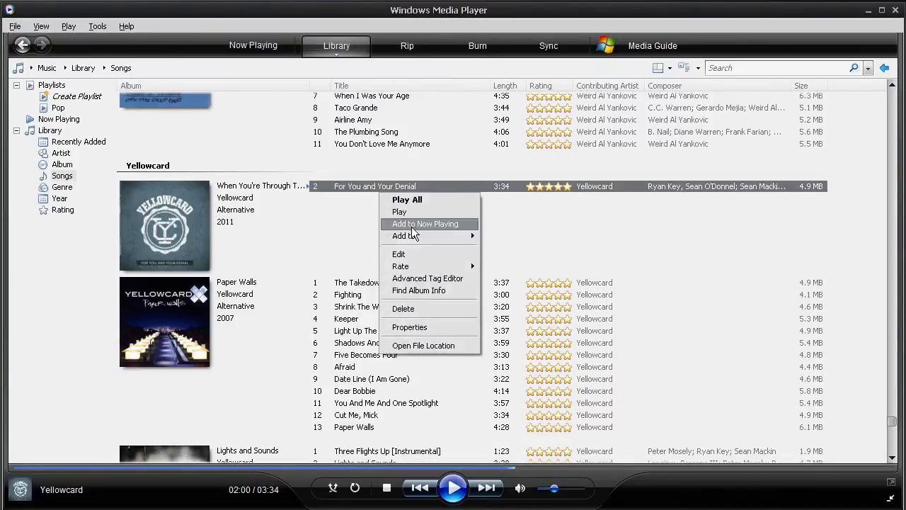
left_click(420, 327)
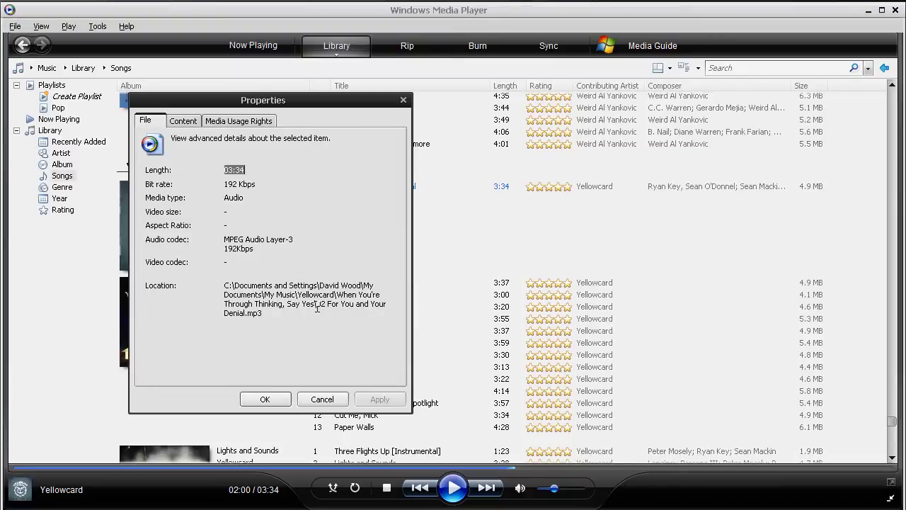
left_click_drag(336, 306, 383, 317)
left_click(342, 318)
key("Escape")
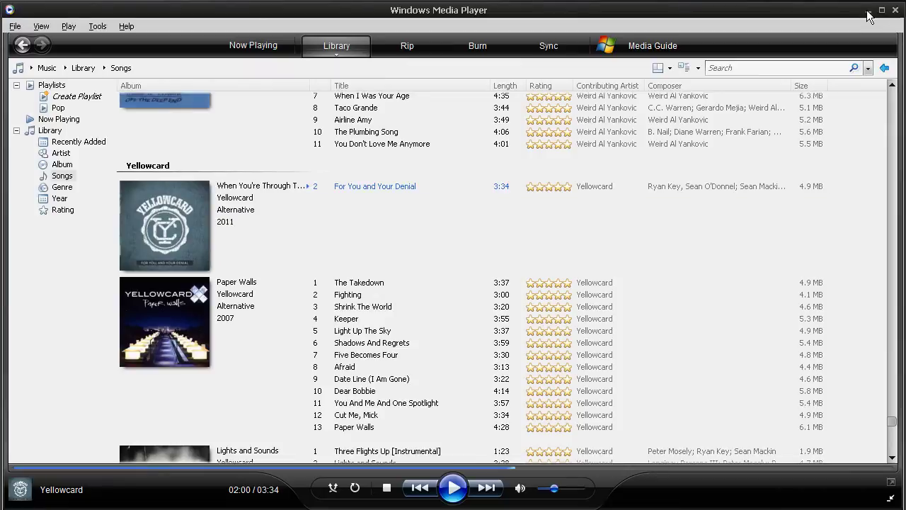
left_click(867, 9)
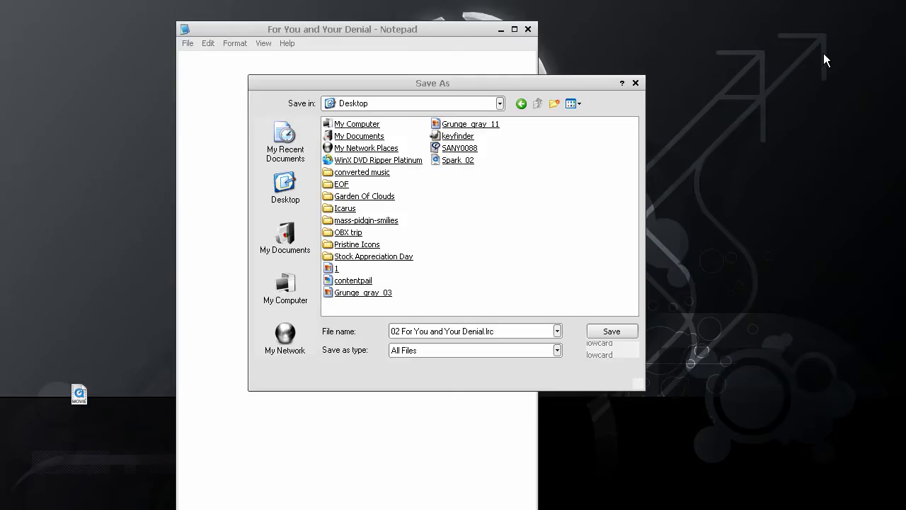
Step: Browse to MUSIC > Yellowcard > When You're Through Thinking, Say Yes on the MP3 player
left_click(505, 331)
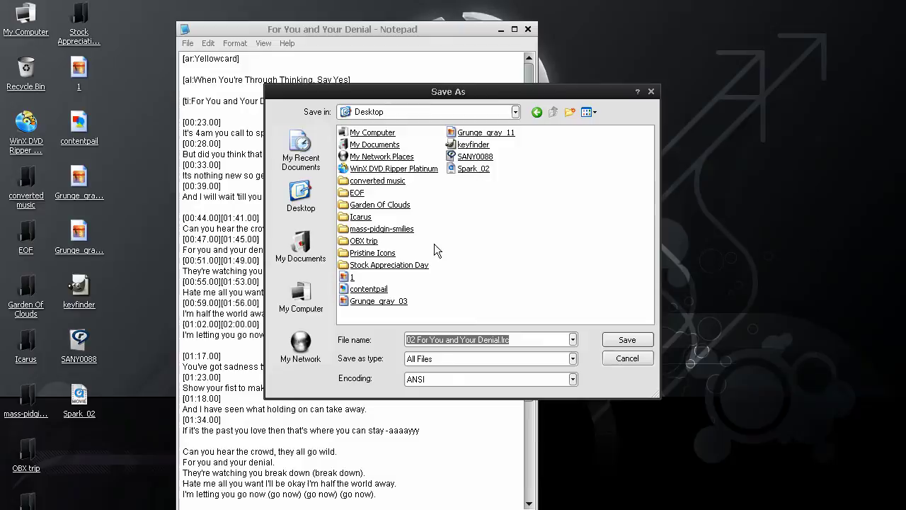
left_click(313, 310)
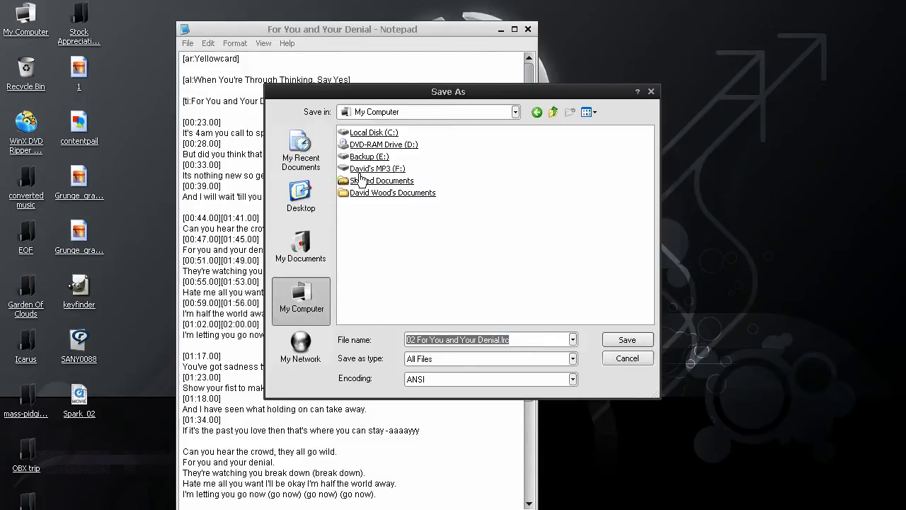
double_click(361, 180)
left_click(537, 112)
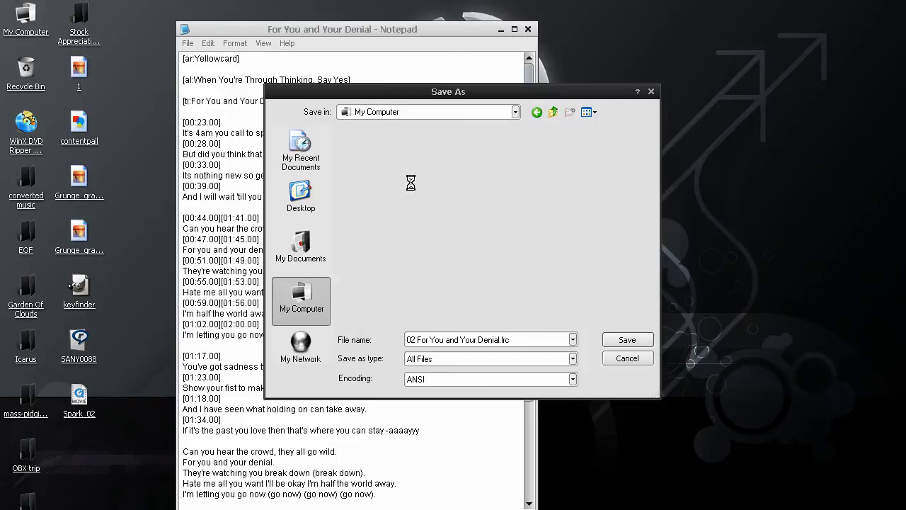
double_click(365, 170)
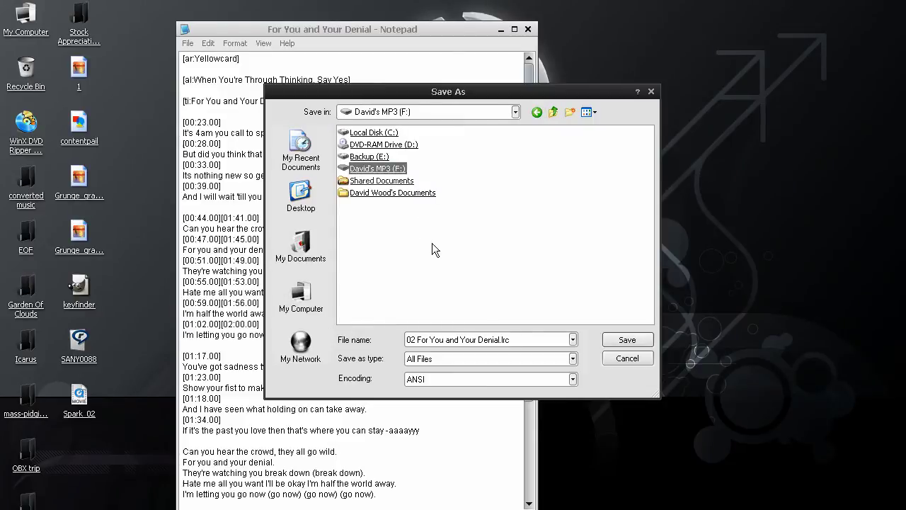
double_click(361, 143)
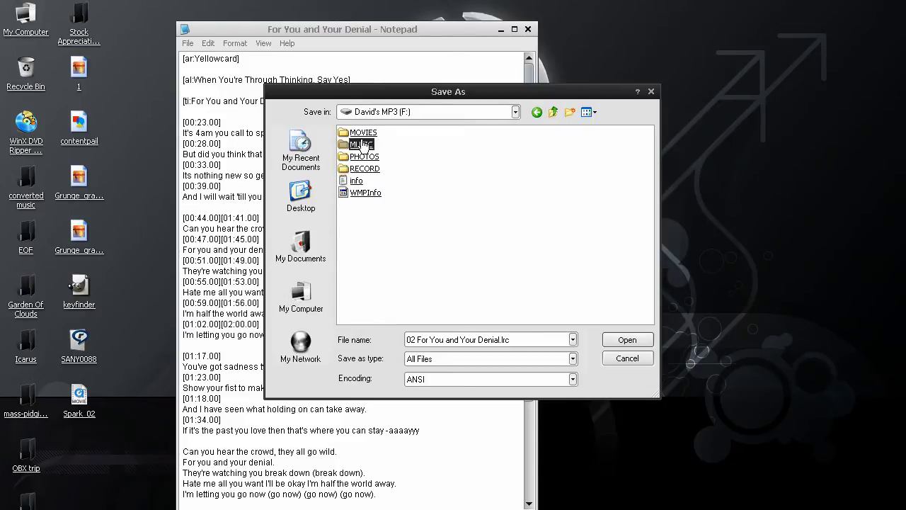
double_click(361, 301)
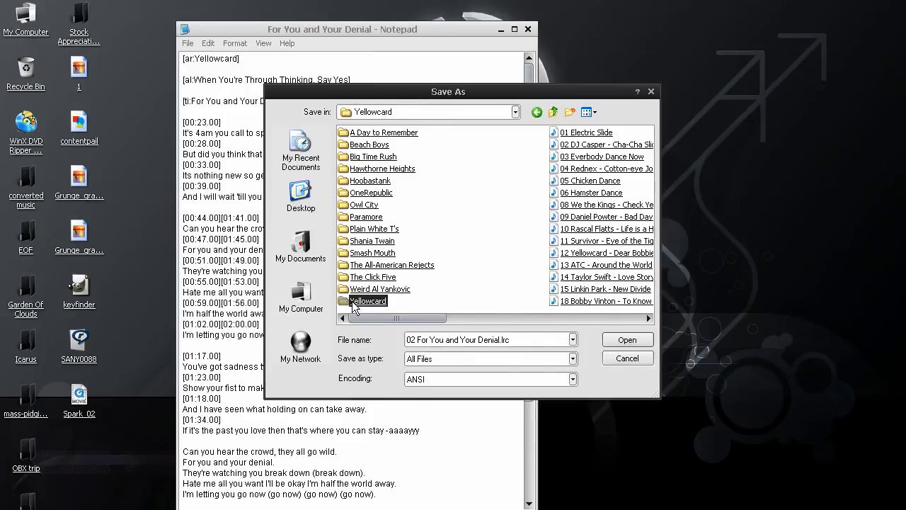
double_click(383, 157)
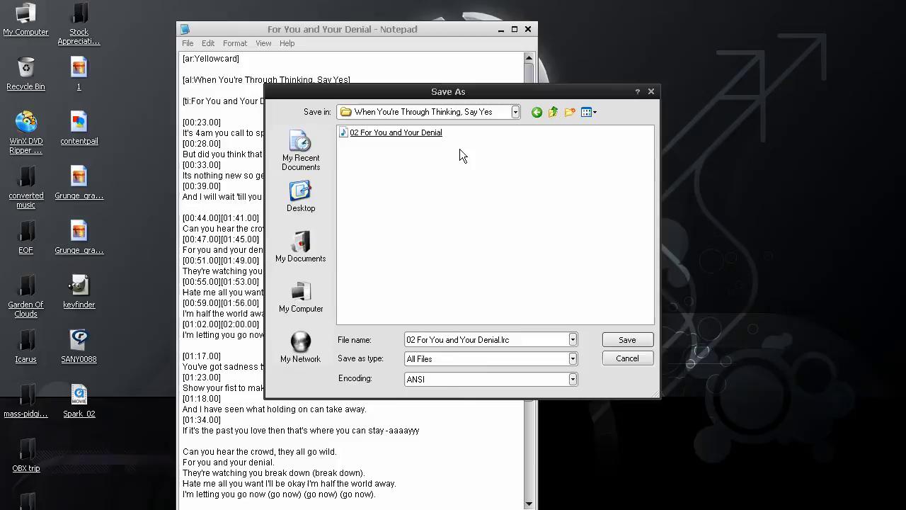
Step: Save 02 For You and Your Denial.lrc in that album folder and close Notepad
left_click_drag(514, 339, 409, 339)
left_click(627, 340)
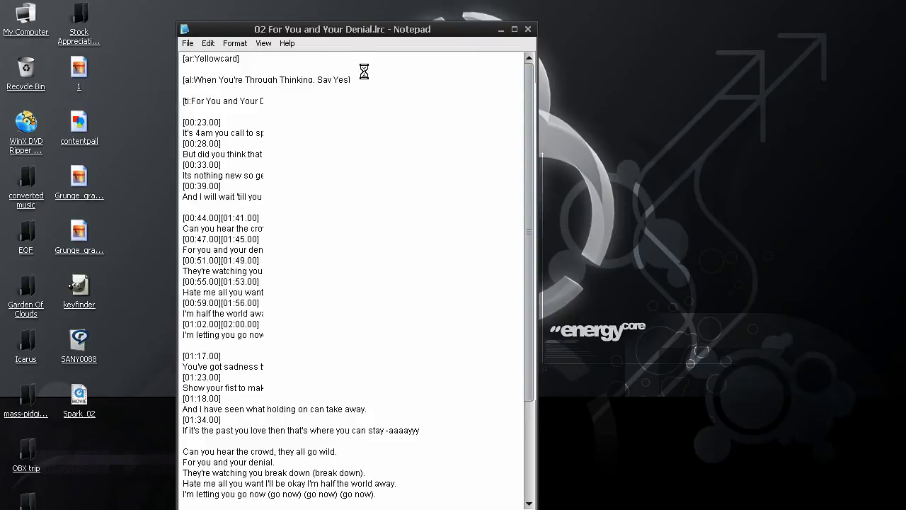
left_click_drag(296, 27, 341, 46)
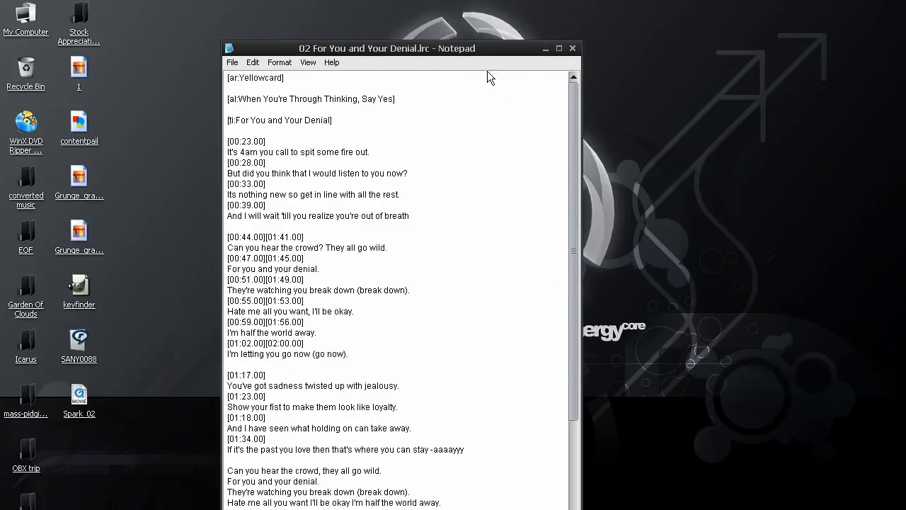
left_click(572, 47)
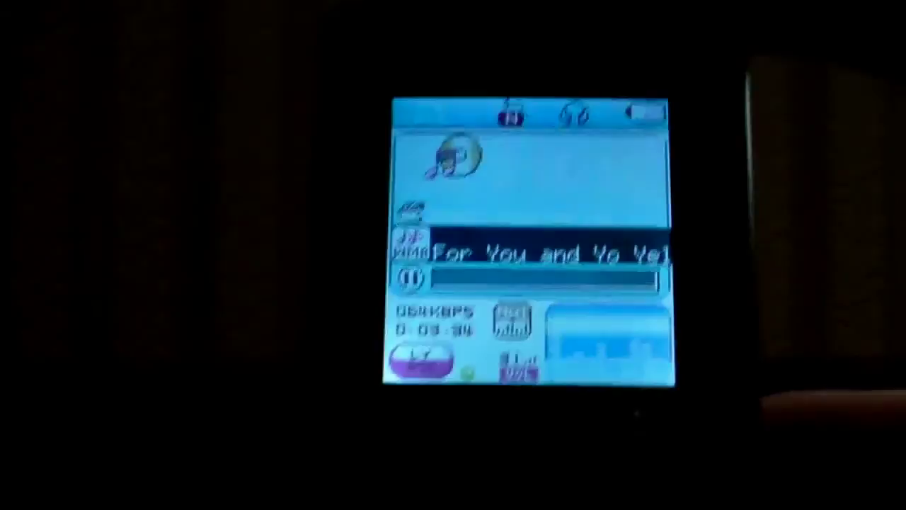
Step: Pause 'For You and Your Denial' on the MP3 player
key("space")
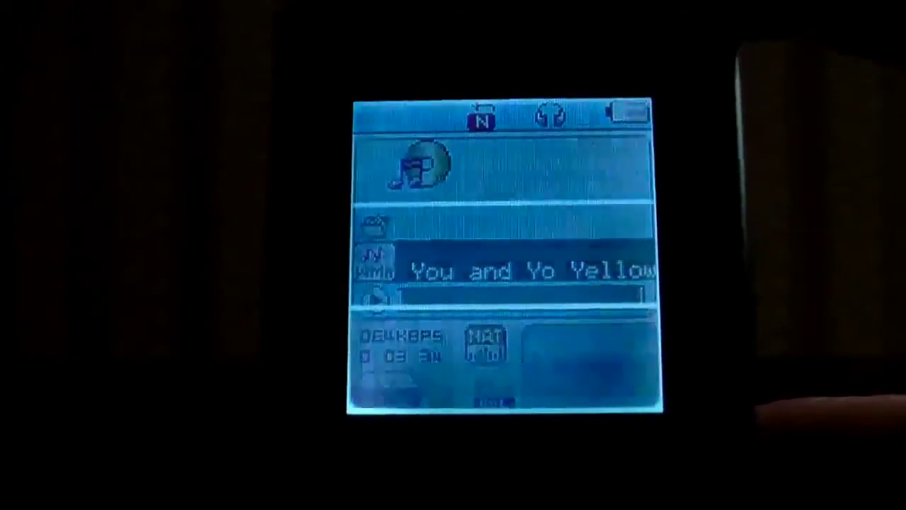
Step: Show the synced lyrics on the MP3 player, starting with 'It's 4am you call to spit some fire'
key("space")
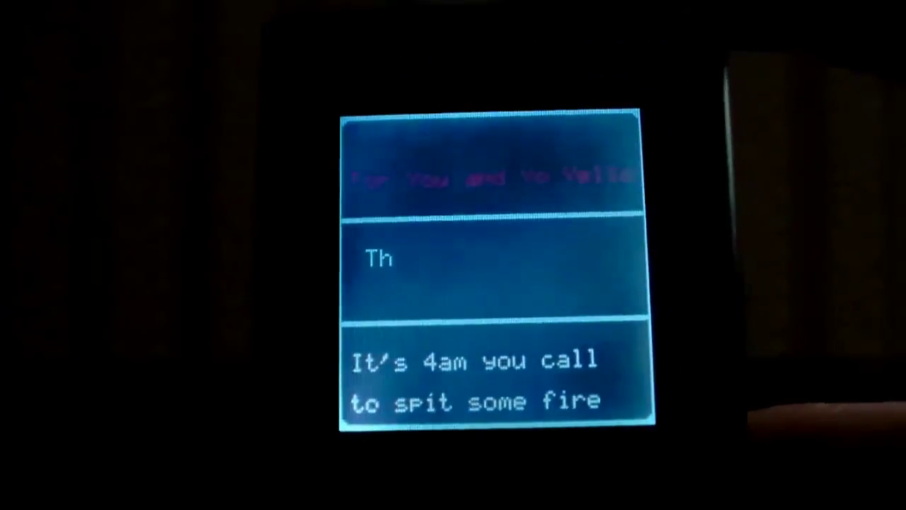